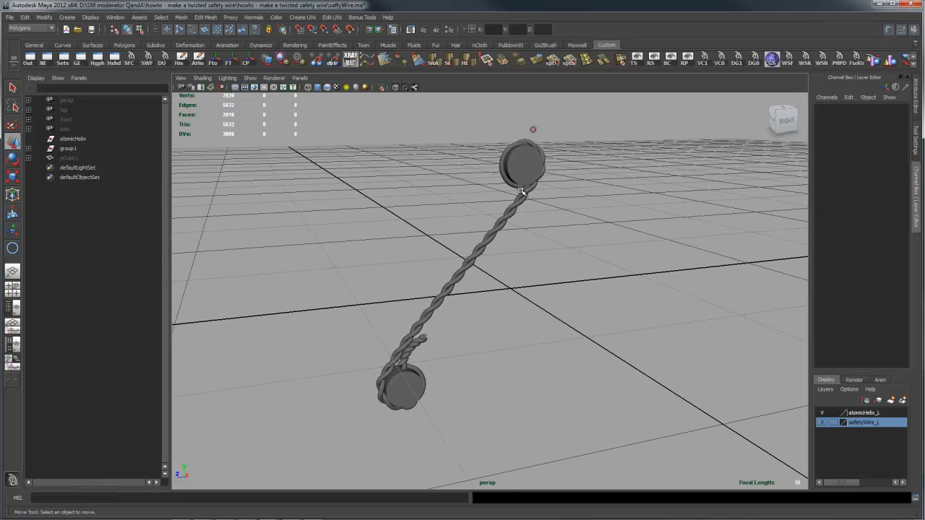
# - Try to hide the sample's twisted wire surfaces together with the lower cylinder
pyautogui.keyDown('alt'); pyautogui.moveTo(516, 330); pyautogui.dragTo(463, 357); pyautogui.keyUp('alt')
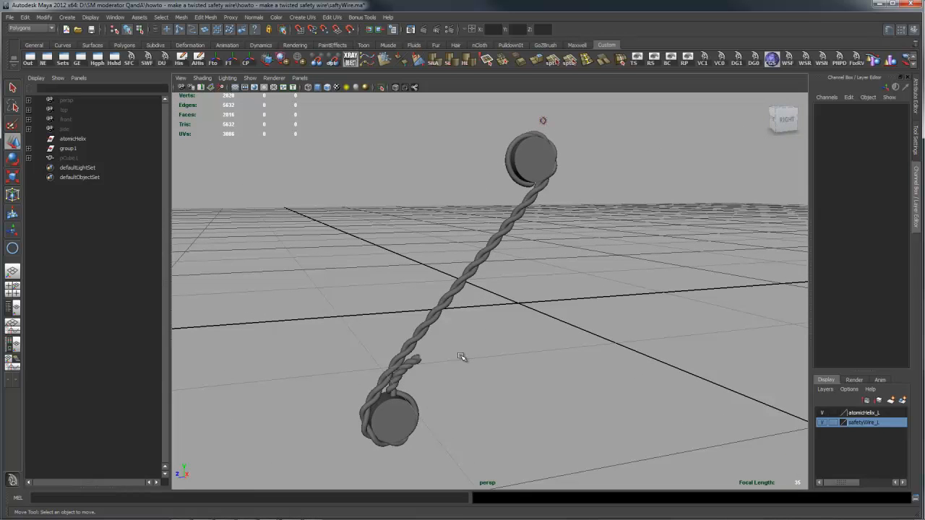
pyautogui.click(516, 218)
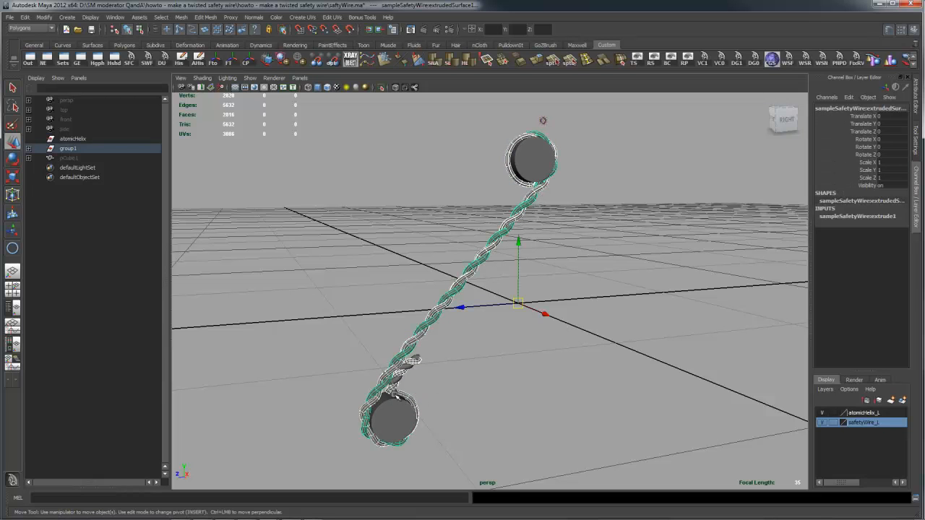
pyautogui.click(397, 396)
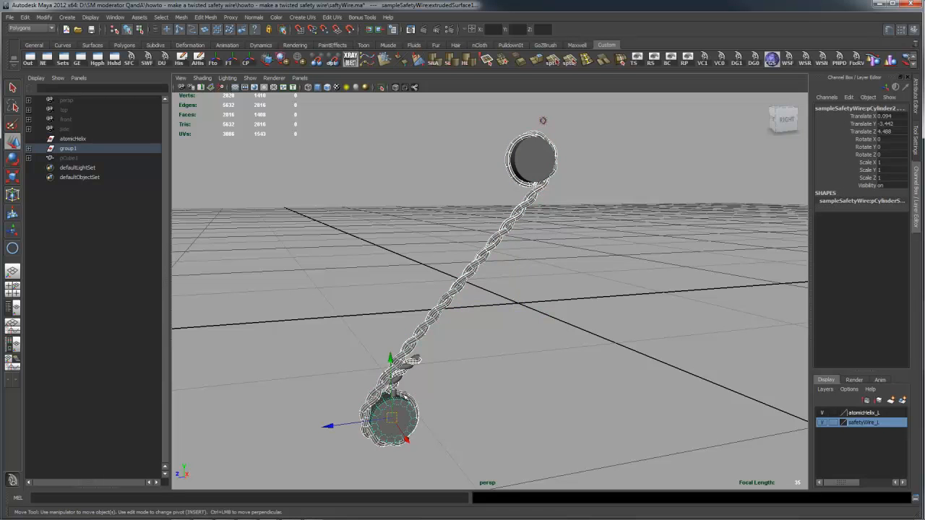
pyautogui.click(407, 422)
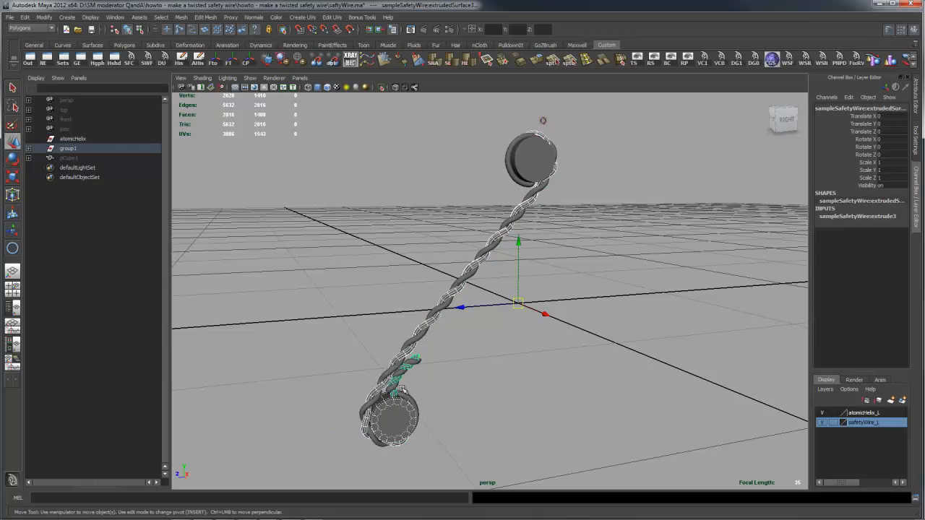
pyautogui.keyDown('alt'); pyautogui.moveTo(316, 406); pyautogui.dragTo(389, 403, button='right'); pyautogui.keyUp('alt')
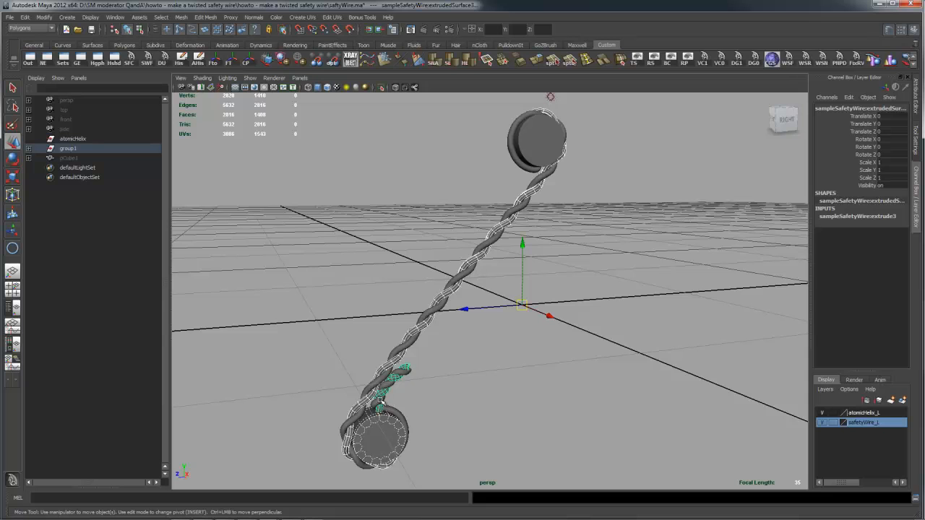
pyautogui.click(381, 402)
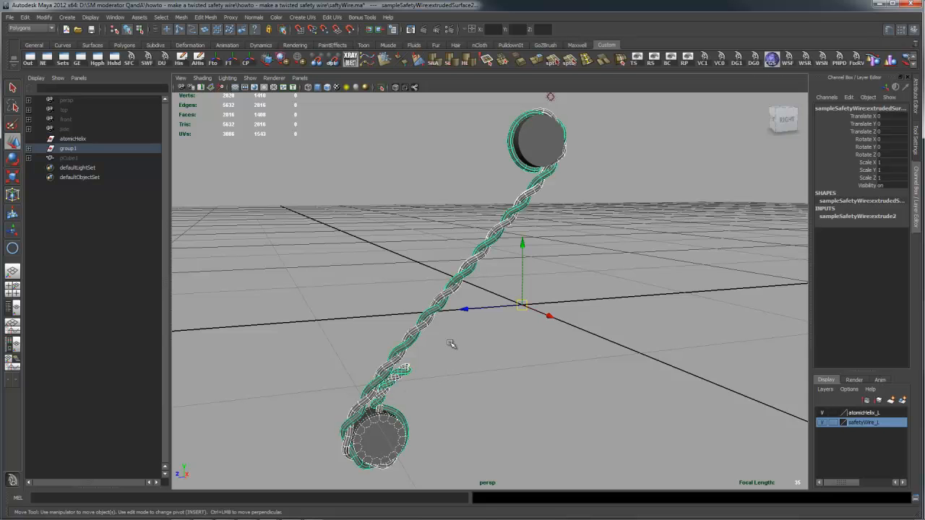
pyautogui.press('Delete')
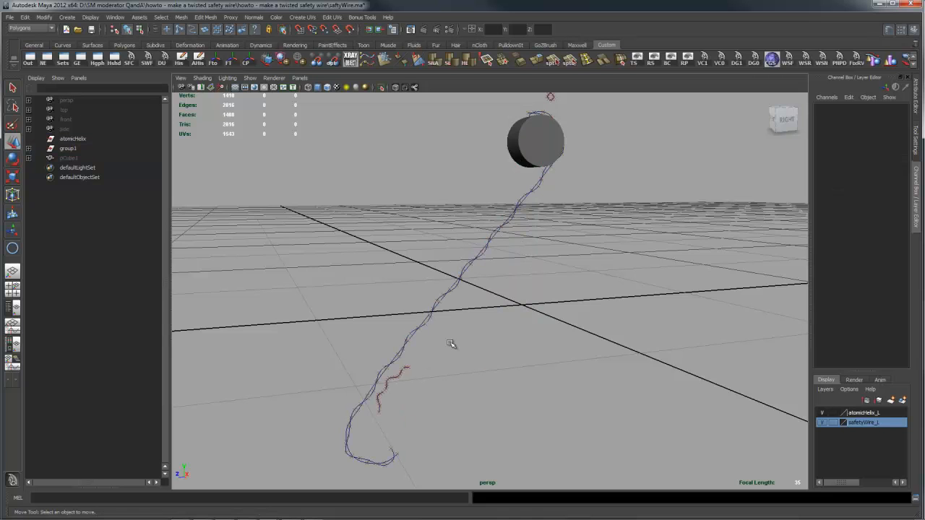
pyautogui.hotkey('shift', 'z')
pyautogui.press('z')
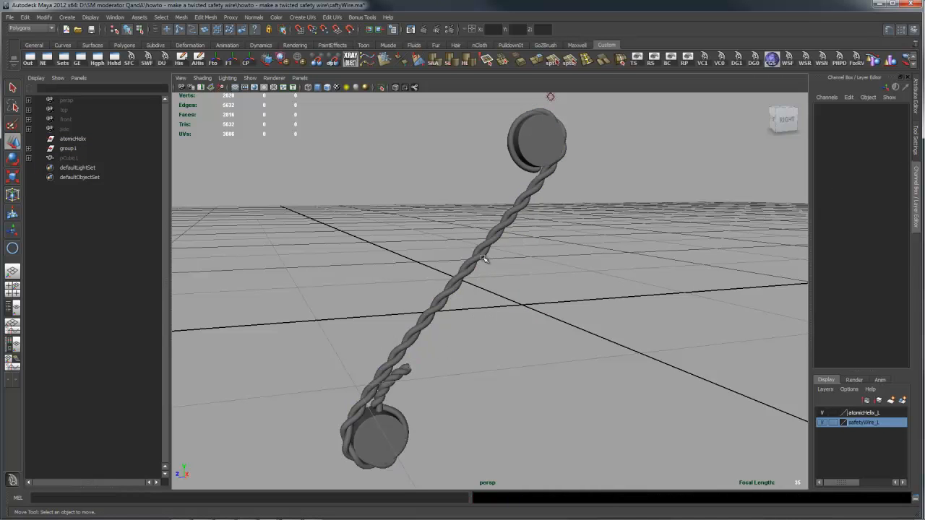
# - Hide the sample's three extruded wire surfaces to expose the curves underneath
pyautogui.click(465, 303)
pyautogui.click(464, 274)
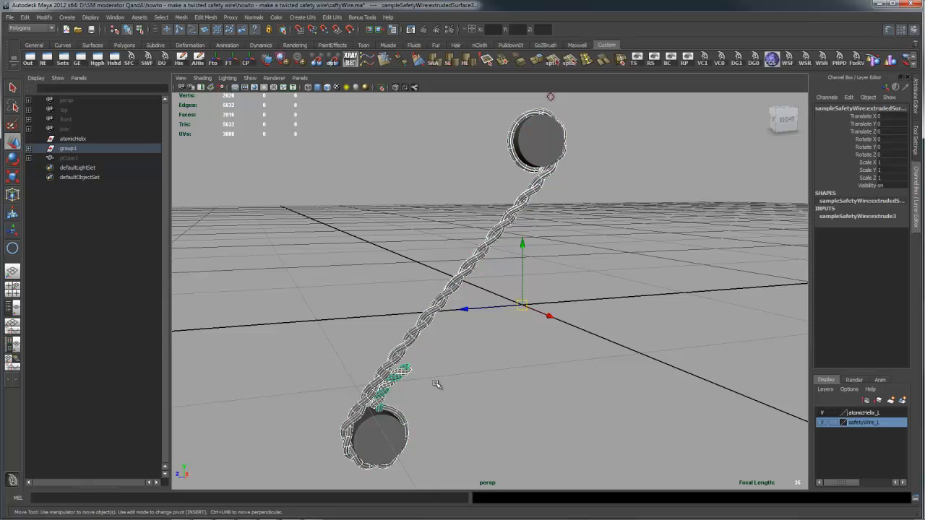
pyautogui.click(436, 385)
pyautogui.keyDown('alt'); pyautogui.moveTo(591, 296); pyautogui.dragTo(500, 333); pyautogui.keyUp('alt')
pyautogui.keyDown('alt'); pyautogui.moveTo(500, 332); pyautogui.dragTo(658, 313, button='right'); pyautogui.keyUp('alt')
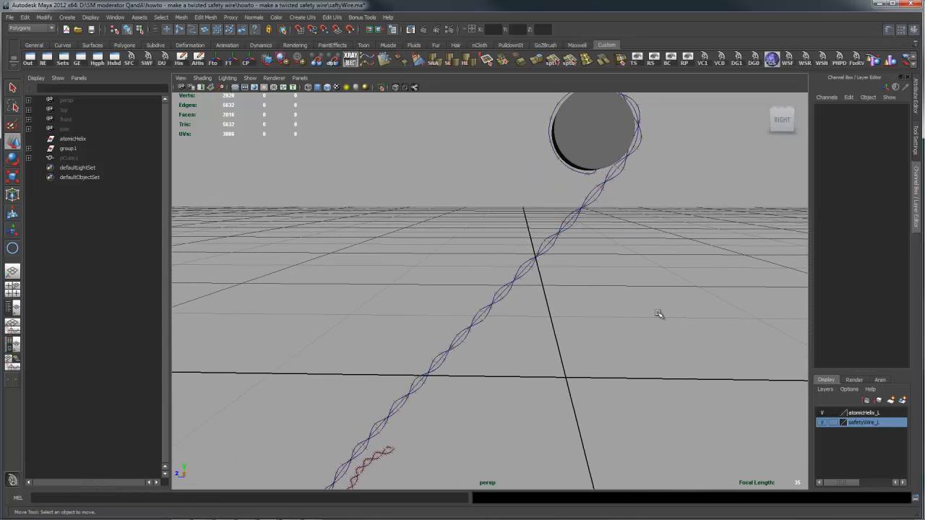
# - Examine the base path curve running around both cylinders of the sample wire
pyautogui.click(548, 244)
pyautogui.keyDown('alt'); pyautogui.moveTo(673, 282); pyautogui.dragTo(540, 283, button='right'); pyautogui.keyUp('alt')
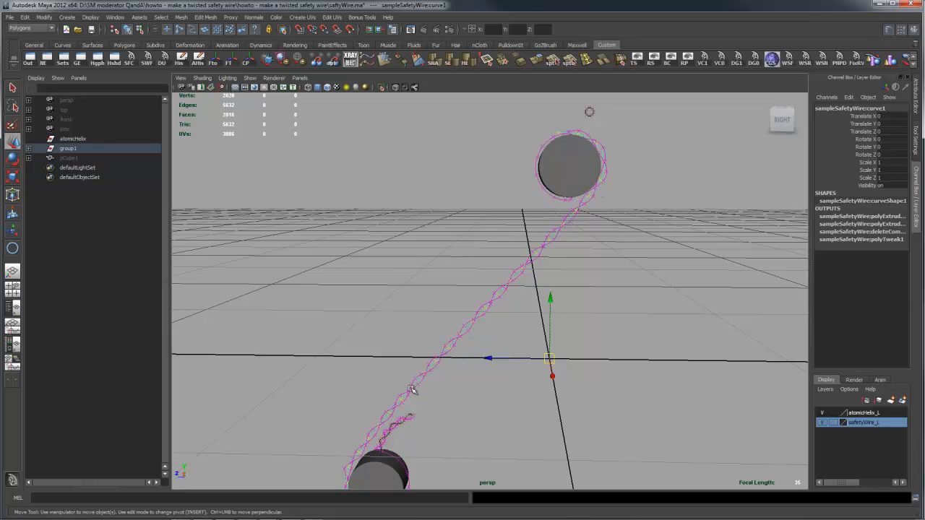
pyautogui.keyDown('alt'); pyautogui.moveTo(565, 327); pyautogui.dragTo(638, 331, button='middle'); pyautogui.keyUp('alt')
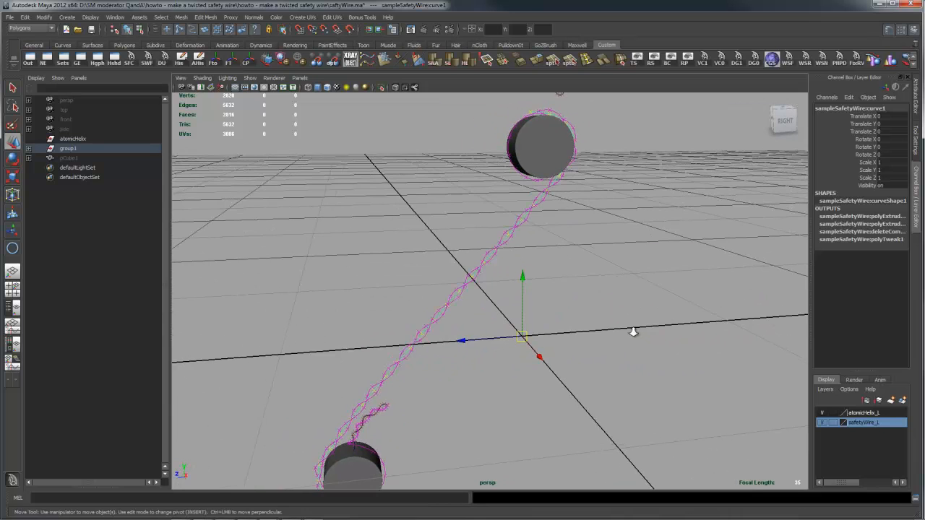
pyautogui.keyDown('alt'); pyautogui.moveTo(671, 190); pyautogui.dragTo(625, 138); pyautogui.keyUp('alt')
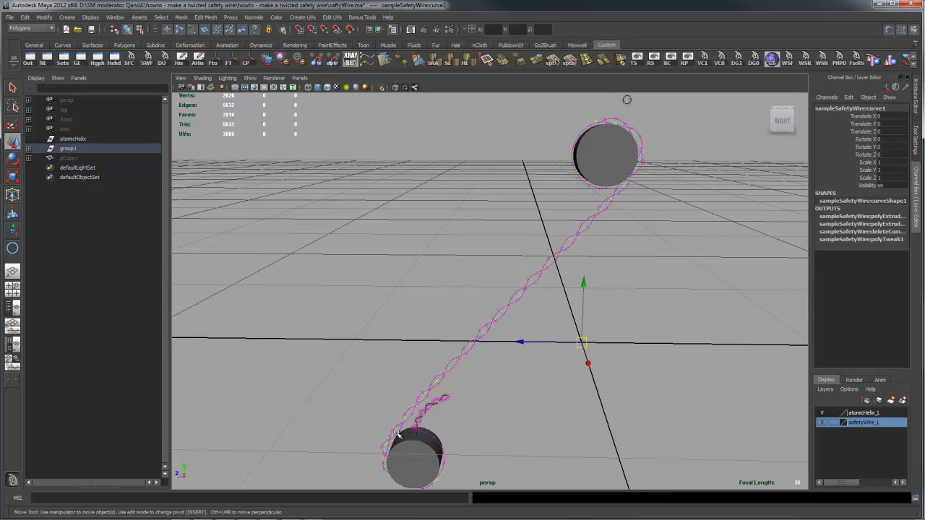
pyautogui.keyDown('alt'); pyautogui.moveTo(497, 367); pyautogui.dragTo(455, 370); pyautogui.keyUp('alt')
pyautogui.keyDown('alt'); pyautogui.moveTo(455, 369); pyautogui.dragTo(763, 362, button='right'); pyautogui.keyUp('alt')
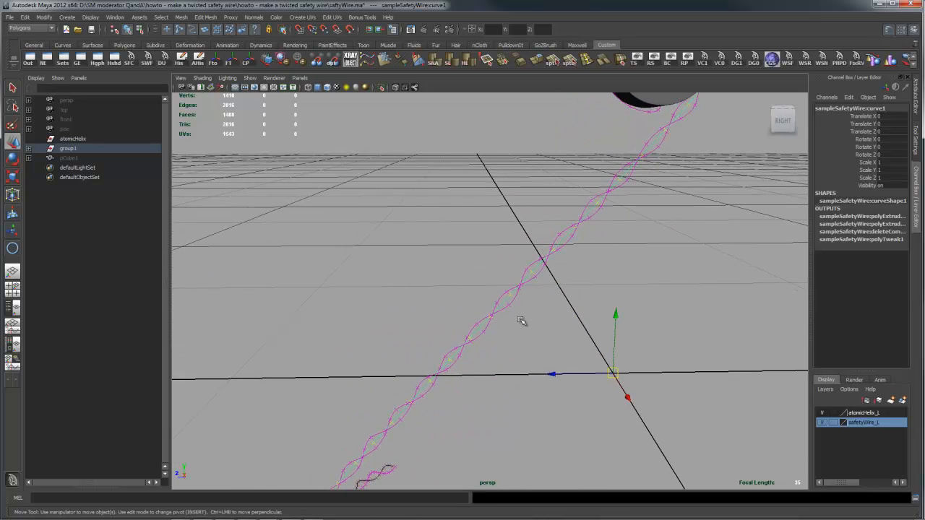
# - Examine the twisted polyToCurve strands and the small NURBS circle used as the wire's extrusion profile
pyautogui.click(504, 296)
pyautogui.click(502, 307)
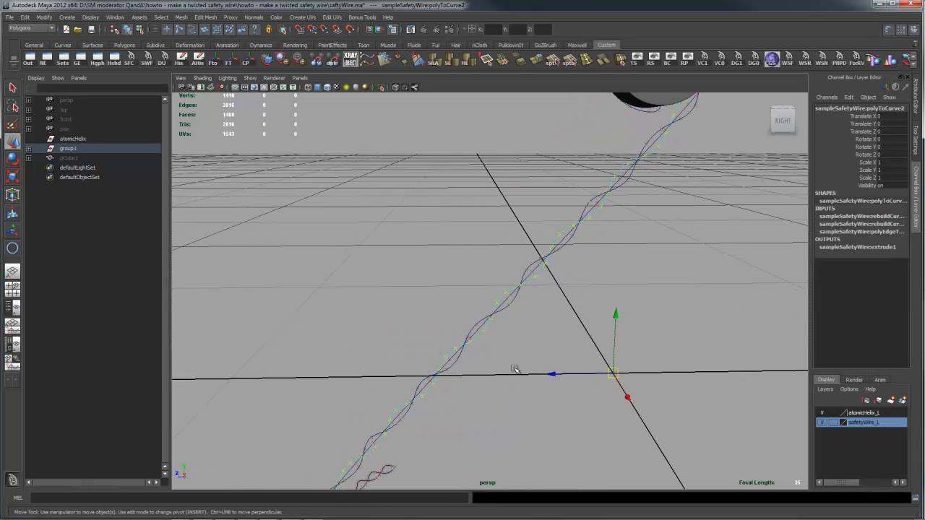
pyautogui.click(508, 305)
pyautogui.click(516, 291)
pyautogui.keyDown('alt'); pyautogui.moveTo(682, 287); pyautogui.dragTo(541, 316); pyautogui.keyUp('alt')
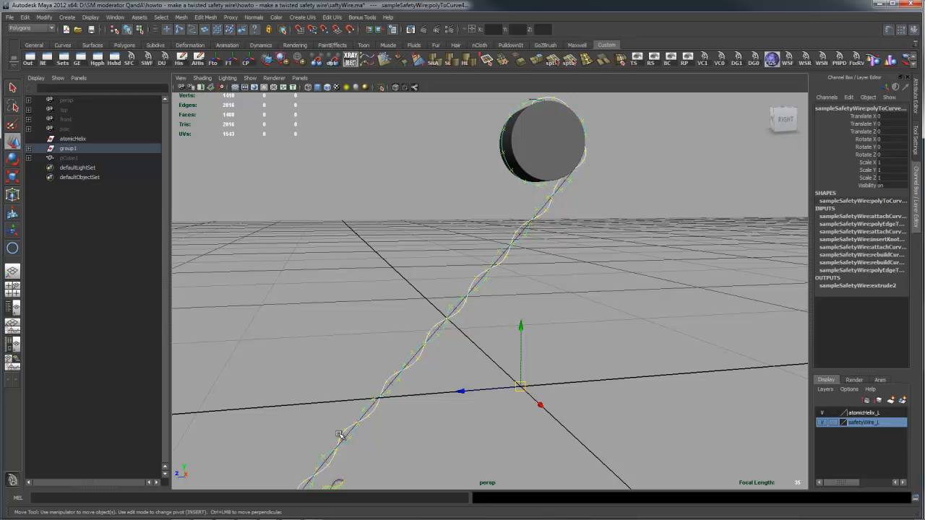
pyautogui.keyDown('alt'); pyautogui.moveTo(492, 388); pyautogui.dragTo(457, 261); pyautogui.keyUp('alt')
pyautogui.click(551, 120)
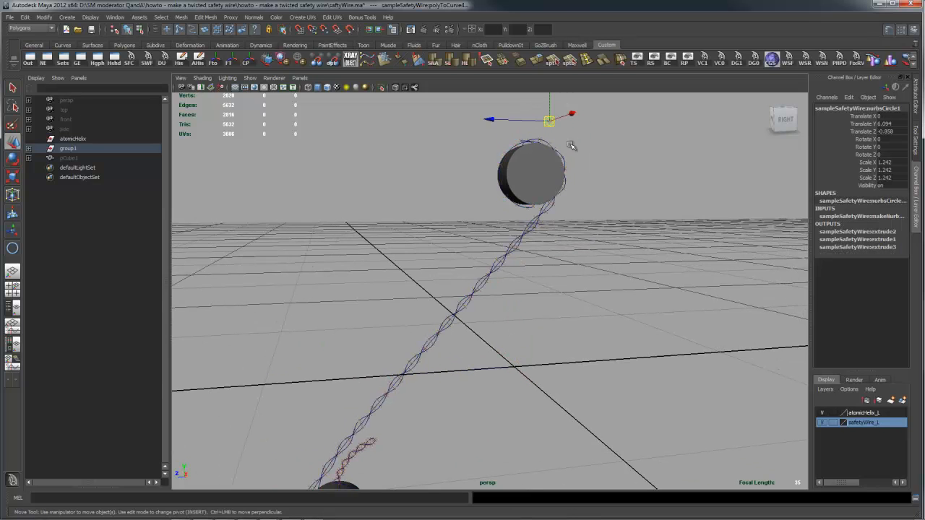
pyautogui.click(547, 139)
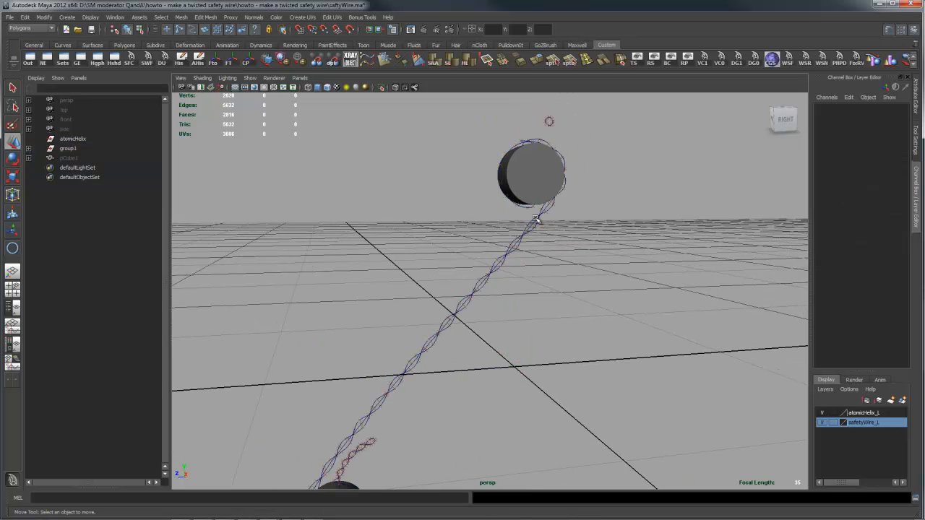
# - Show the hidden wire surfaces again and switch off visibility of the safetyWire_L layer
pyautogui.hotkey('ctrl', 'shift', 'h')
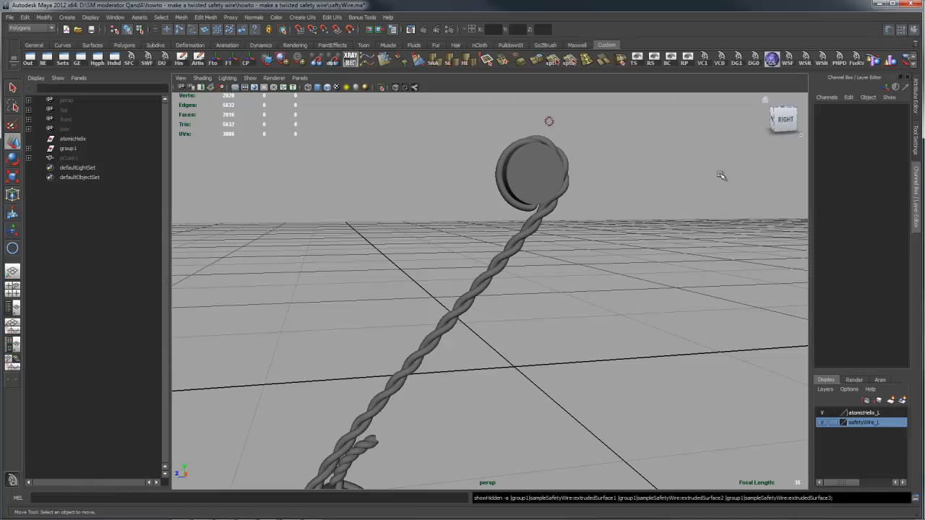
pyautogui.click(826, 425)
pyautogui.keyDown('alt'); pyautogui.moveTo(693, 331); pyautogui.dragTo(534, 338); pyautogui.keyUp('alt')
pyautogui.keyDown('alt'); pyautogui.moveTo(601, 344); pyautogui.dragTo(539, 346, button='right'); pyautogui.keyUp('alt')
pyautogui.keyDown('alt'); pyautogui.moveTo(538, 346); pyautogui.dragTo(525, 357); pyautogui.keyUp('alt')
pyautogui.keyDown('alt'); pyautogui.moveTo(525, 357); pyautogui.dragTo(477, 355, button='right'); pyautogui.keyUp('alt')
pyautogui.keyDown('alt'); pyautogui.moveTo(477, 354); pyautogui.dragTo(567, 355); pyautogui.keyUp('alt')
pyautogui.keyDown('alt'); pyautogui.moveTo(555, 330); pyautogui.dragTo(563, 324, button='middle'); pyautogui.keyUp('alt')
pyautogui.keyDown('alt'); pyautogui.moveTo(595, 339); pyautogui.dragTo(569, 343, button='right'); pyautogui.keyUp('alt')
pyautogui.keyDown('alt'); pyautogui.moveTo(569, 342); pyautogui.dragTo(567, 351); pyautogui.keyUp('alt')
pyautogui.keyDown('alt'); pyautogui.moveTo(467, 345); pyautogui.dragTo(501, 340, button='right'); pyautogui.keyUp('alt')
pyautogui.keyDown('alt'); pyautogui.moveTo(546, 292); pyautogui.dragTo(560, 280, button='middle'); pyautogui.keyUp('alt')
pyautogui.keyDown('alt'); pyautogui.moveTo(636, 297); pyautogui.dragTo(613, 300, button='right'); pyautogui.keyUp('alt')
pyautogui.moveTo(613, 301)
pyautogui.keyDown('alt'); pyautogui.mouseDown()
pyautogui.moveTo(610, 308)
pyautogui.moveTo(599, 299)
pyautogui.mouseUp(); pyautogui.keyUp('alt')
# - Draw a large NURBS circle centred near the grid origin and scale it to about 0.665 along X
pyautogui.press('space')
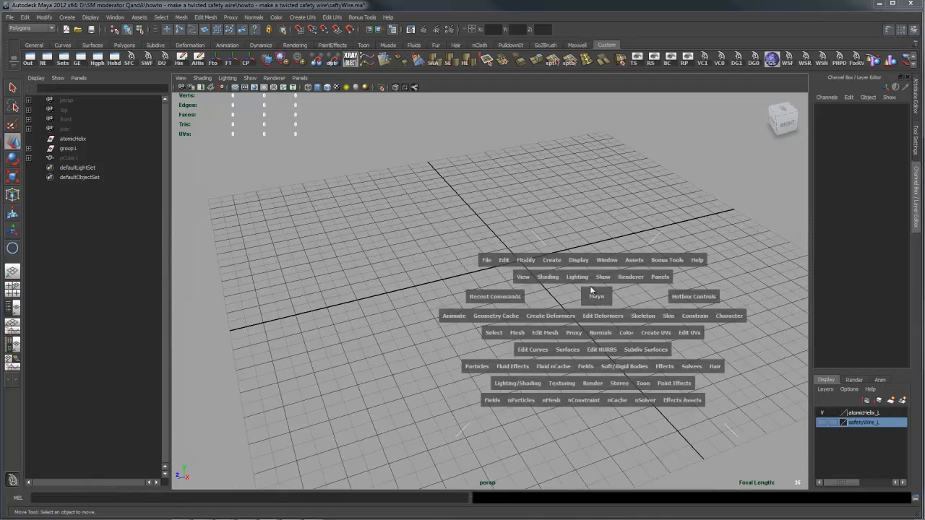
pyautogui.click(579, 262)
pyautogui.click(580, 262)
pyautogui.click(559, 261)
pyautogui.moveTo(568, 280)
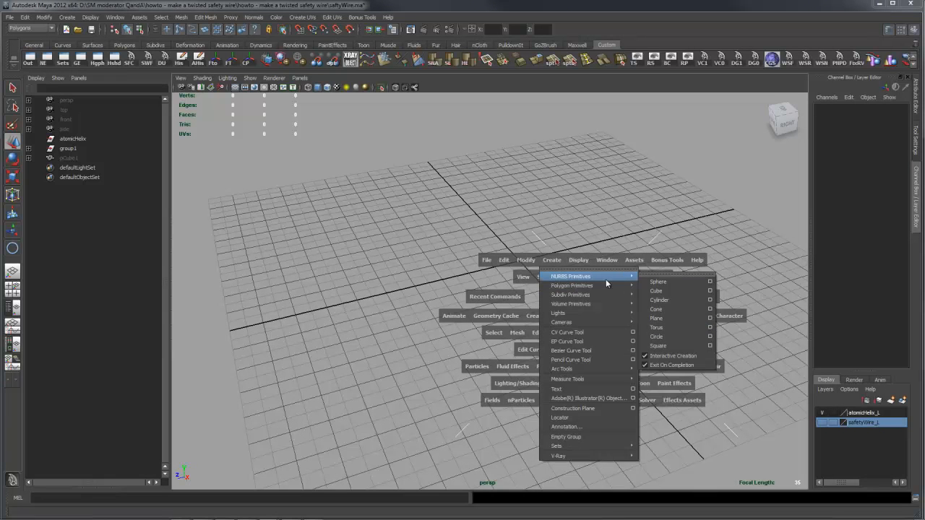
pyautogui.click(666, 336)
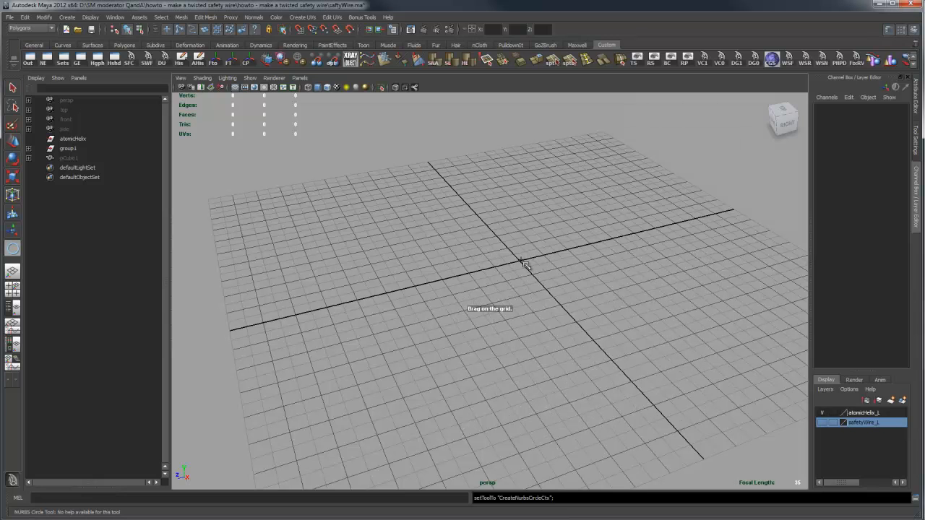
pyautogui.moveTo(523, 265); pyautogui.dragTo(726, 406)
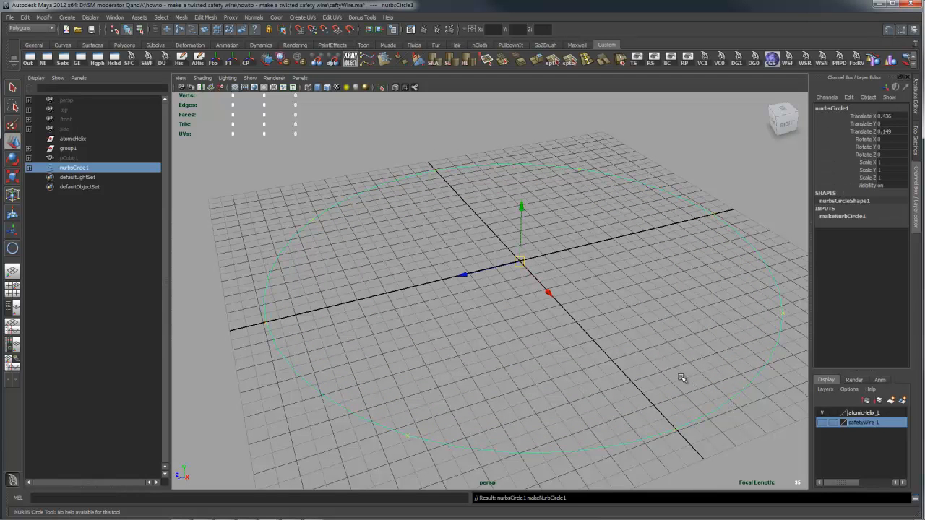
pyautogui.press('r')
pyautogui.moveTo(565, 311); pyautogui.dragTo(644, 295)
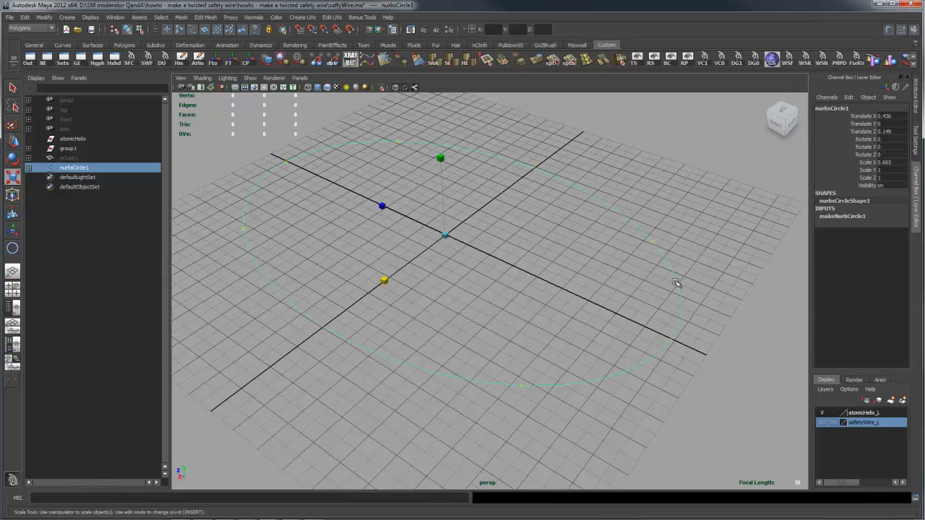
# - Rebuild the circle as a uniform cubic curve with 100 spans, parameter range 0 to #Spans, keeping ends and tangents
pyautogui.keyDown('alt'); pyautogui.moveTo(672, 274); pyautogui.dragTo(626, 258); pyautogui.keyUp('alt')
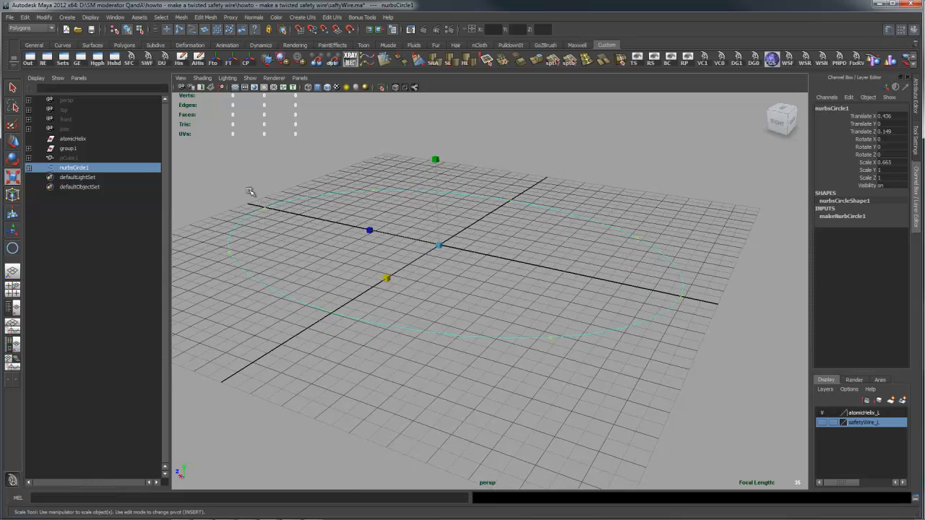
pyautogui.keyDown('alt'); pyautogui.moveTo(618, 282); pyautogui.dragTo(620, 289); pyautogui.keyUp('alt')
pyautogui.keyDown('alt'); pyautogui.moveTo(619, 290); pyautogui.dragTo(548, 289, button='middle'); pyautogui.keyUp('alt')
pyautogui.keyDown('alt'); pyautogui.moveTo(548, 289); pyautogui.dragTo(613, 306, button='right'); pyautogui.keyUp('alt')
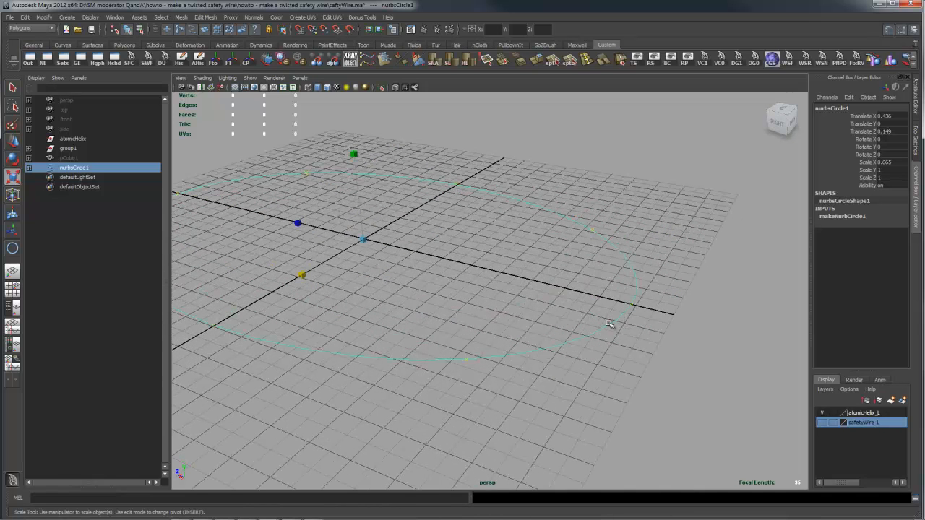
pyautogui.press('space')
pyautogui.click(525, 414)
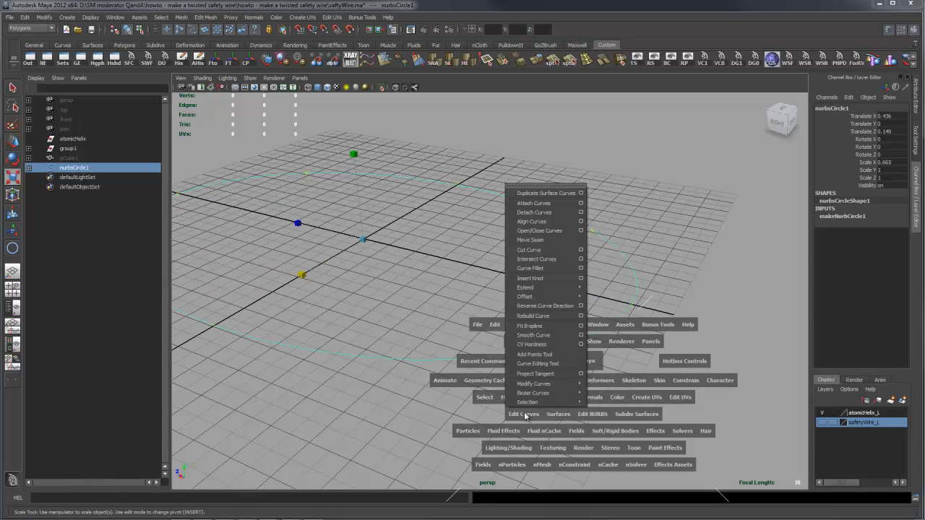
pyautogui.click(398, 307)
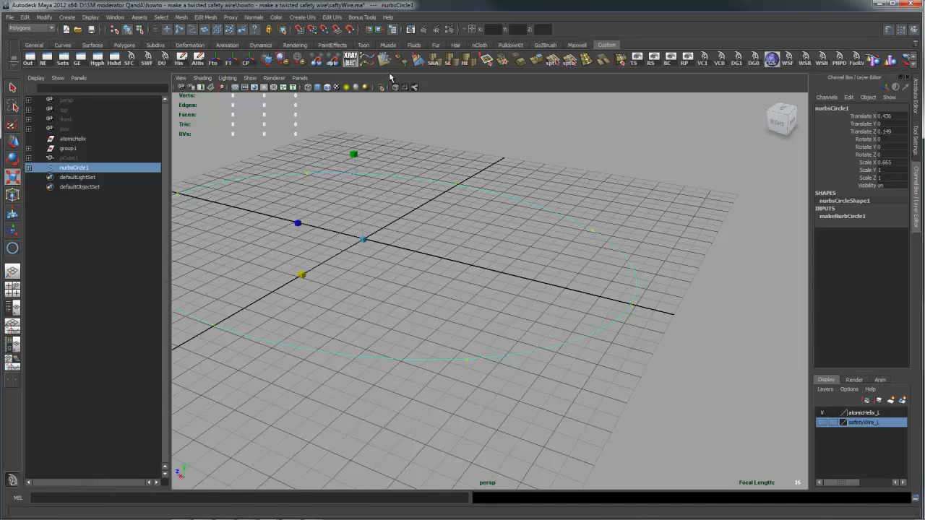
pyautogui.click(369, 61)
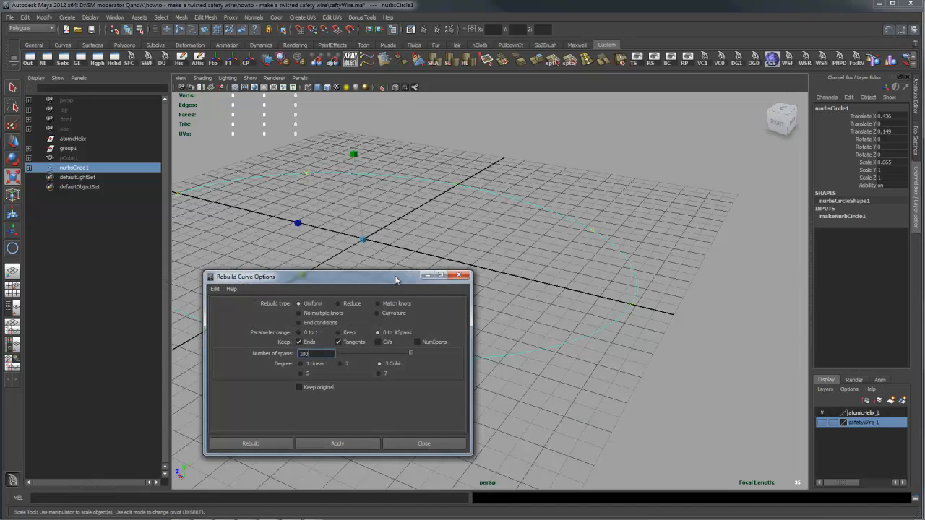
pyautogui.moveTo(395, 280); pyautogui.dragTo(600, 274)
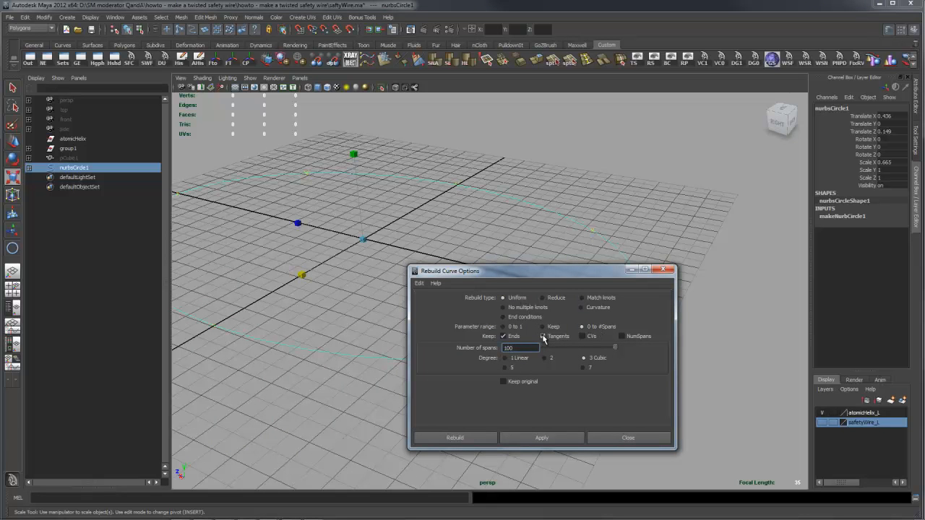
pyautogui.click(550, 437)
pyautogui.moveTo(587, 277); pyautogui.dragTo(532, 443)
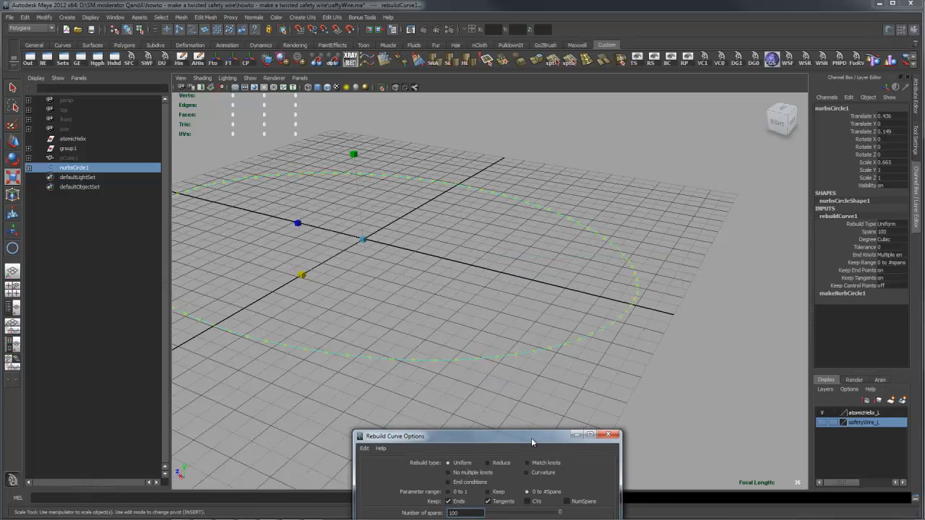
# - Show the rebuilt circle's control vertices and examine their spacing around the curve's start point on the Z axis
pyautogui.keyDown('alt'); pyautogui.moveTo(631, 340); pyautogui.dragTo(600, 335); pyautogui.keyUp('alt')
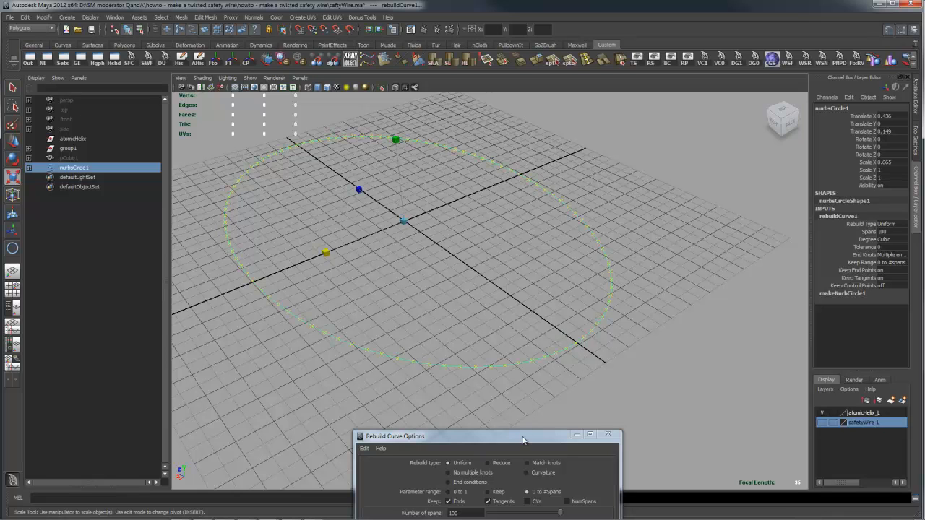
pyautogui.moveTo(523, 441); pyautogui.dragTo(521, 431)
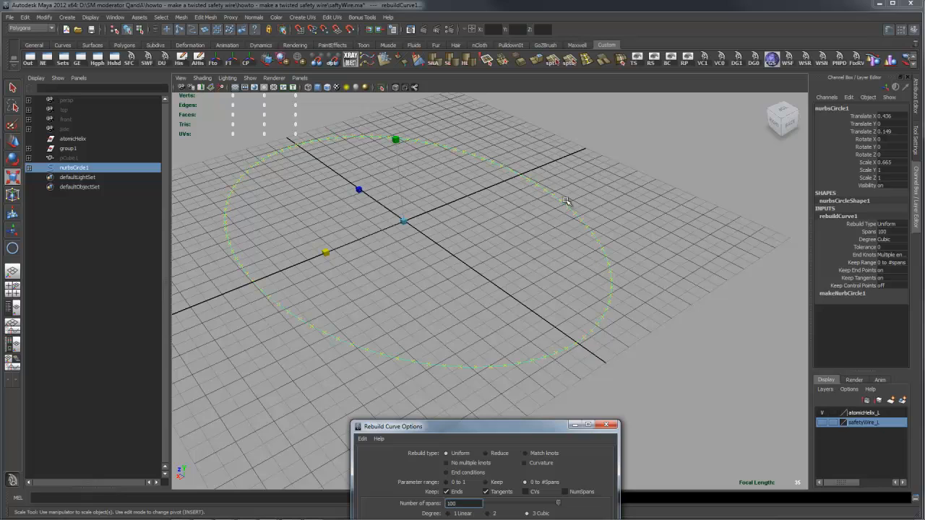
pyautogui.keyDown('alt'); pyautogui.moveTo(631, 300); pyautogui.dragTo(618, 304); pyautogui.keyUp('alt')
pyautogui.keyDown('alt'); pyautogui.moveTo(590, 317); pyautogui.dragTo(558, 280, button='middle'); pyautogui.keyUp('alt')
pyautogui.keyDown('alt'); pyautogui.moveTo(489, 305); pyautogui.dragTo(566, 295, button='right'); pyautogui.keyUp('alt')
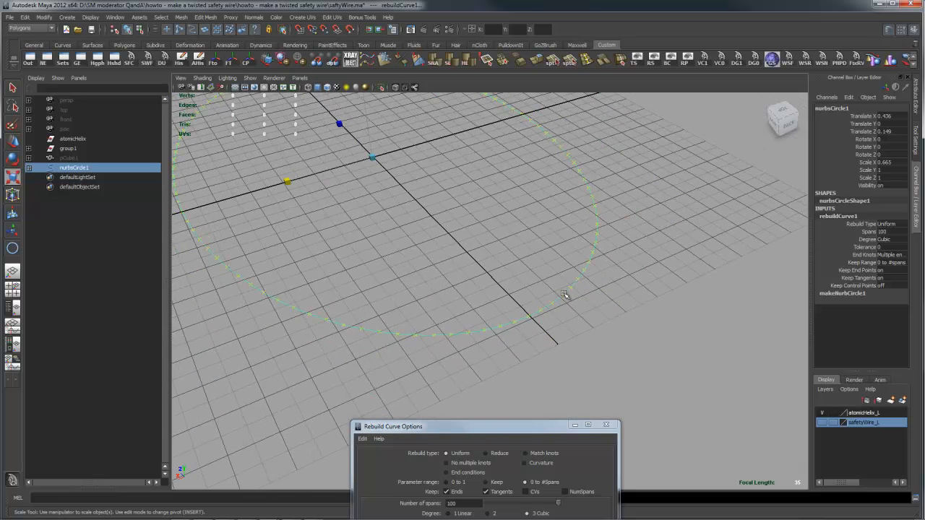
pyautogui.rightClick(609, 280)
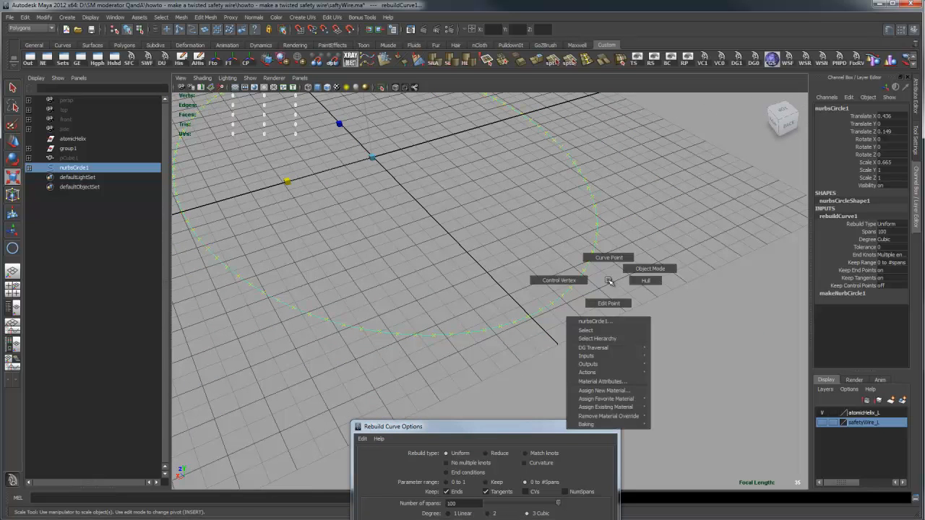
pyautogui.click(575, 280)
pyautogui.keyDown('alt'); pyautogui.moveTo(440, 332); pyautogui.dragTo(599, 350, button='right'); pyautogui.keyUp('alt')
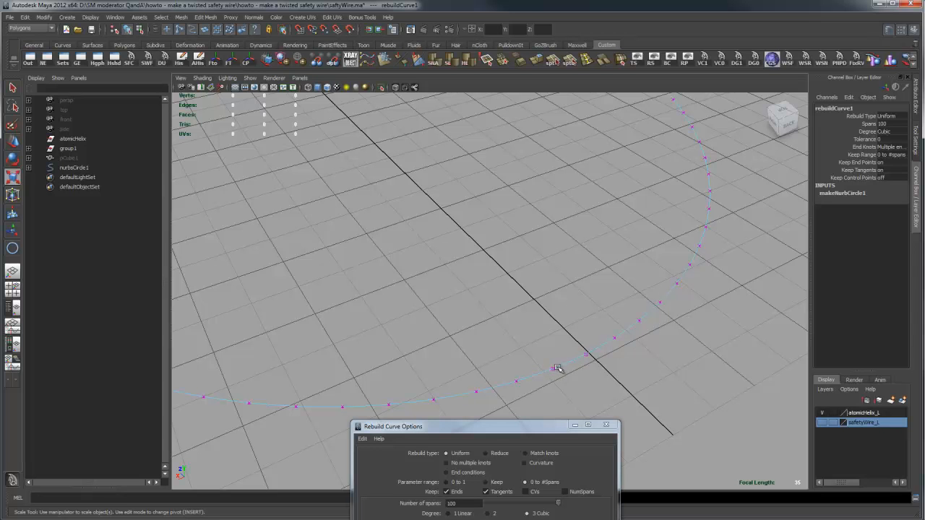
pyautogui.keyDown('alt'); pyautogui.moveTo(672, 320); pyautogui.dragTo(371, 313, button='right'); pyautogui.keyUp('alt')
pyautogui.keyDown('alt'); pyautogui.moveTo(470, 279); pyautogui.dragTo(521, 301, button='middle'); pyautogui.keyUp('alt')
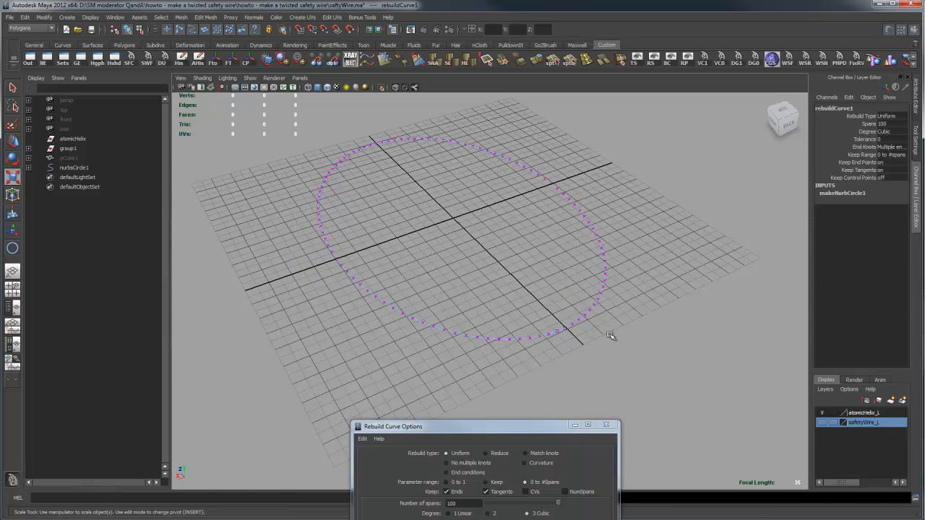
pyautogui.keyDown('alt'); pyautogui.moveTo(467, 324); pyautogui.dragTo(568, 321, button='right'); pyautogui.keyUp('alt')
pyautogui.keyDown('alt'); pyautogui.moveTo(605, 339); pyautogui.dragTo(503, 301, button='middle'); pyautogui.keyUp('alt')
pyautogui.keyDown('alt'); pyautogui.moveTo(446, 325); pyautogui.dragTo(768, 324, button='right'); pyautogui.keyUp('alt')
pyautogui.keyDown('alt'); pyautogui.moveTo(559, 350); pyautogui.dragTo(569, 344, button='middle'); pyautogui.keyUp('alt')
pyautogui.keyDown('alt'); pyautogui.moveTo(569, 344); pyautogui.dragTo(609, 345); pyautogui.keyUp('alt')
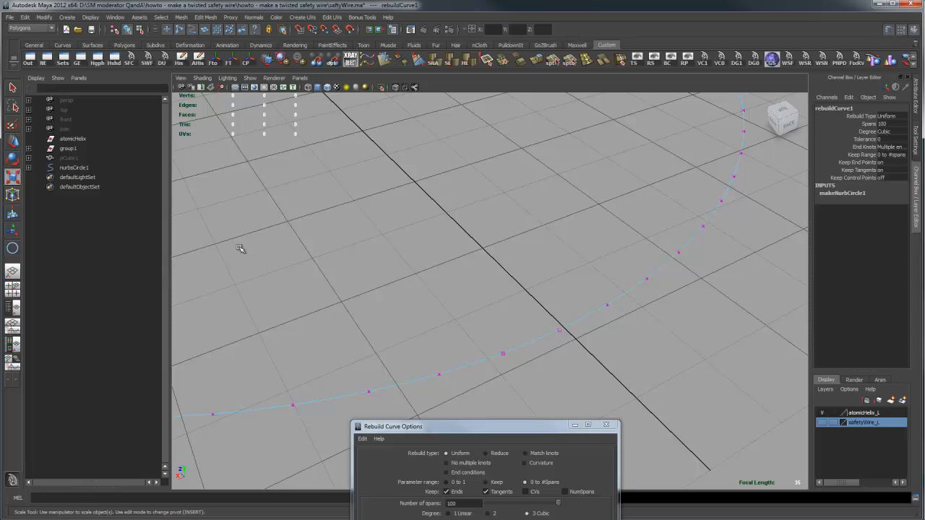
# - Draw a polygon cube beside the circle's start point, at about X -4.1, Y 2.3, Z -112.2
pyautogui.press('space')
pyautogui.click(571, 315)
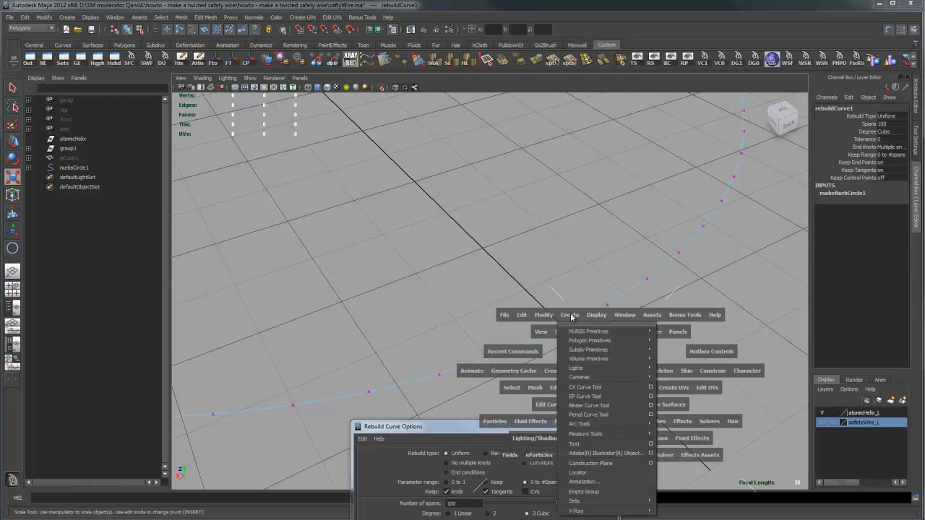
pyautogui.moveTo(589, 334)
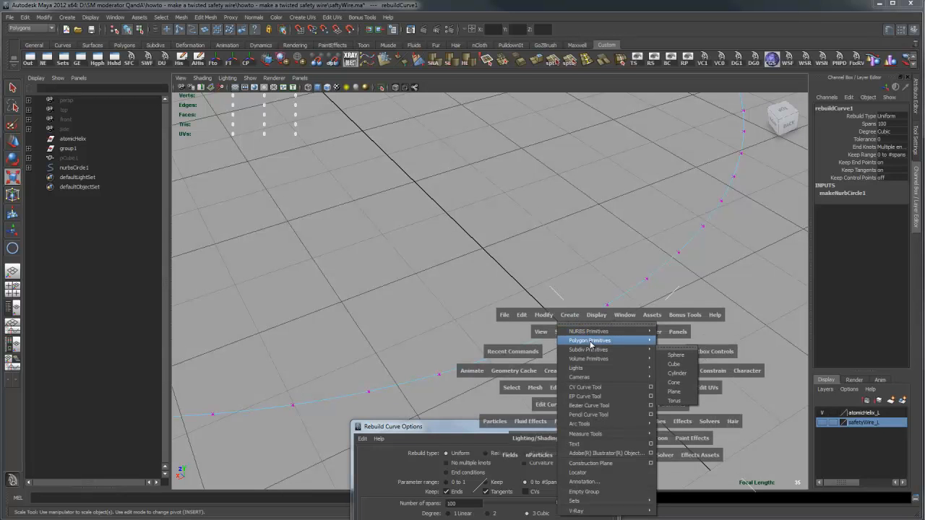
pyautogui.click(674, 356)
pyautogui.moveTo(618, 350); pyautogui.dragTo(681, 305)
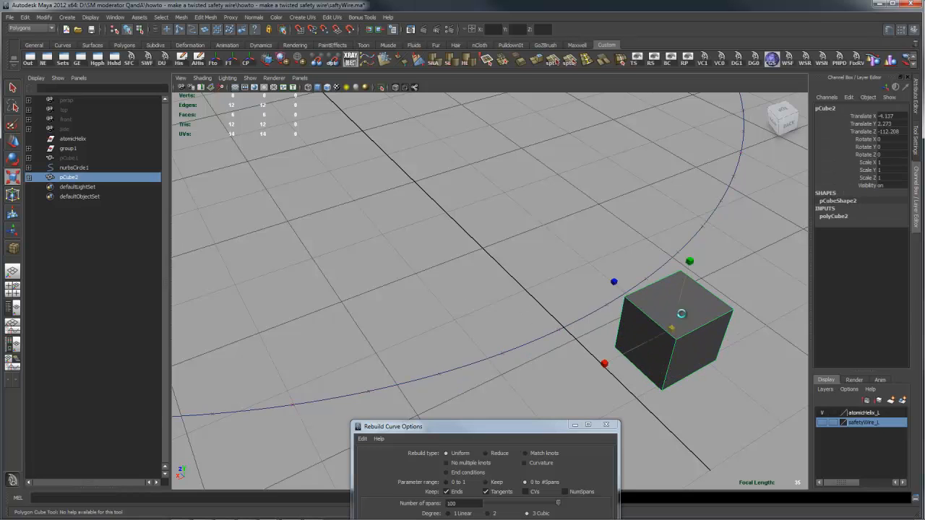
# - Delete all of the new cube's faces except the one side face crossing the path of the curve
pyautogui.keyDown('alt'); pyautogui.moveTo(712, 344); pyautogui.dragTo(601, 339); pyautogui.keyUp('alt')
pyautogui.moveTo(594, 336); pyautogui.dragTo(598, 358, button='right')
pyautogui.keyDown('alt'); pyautogui.moveTo(686, 322); pyautogui.dragTo(639, 312); pyautogui.keyUp('alt')
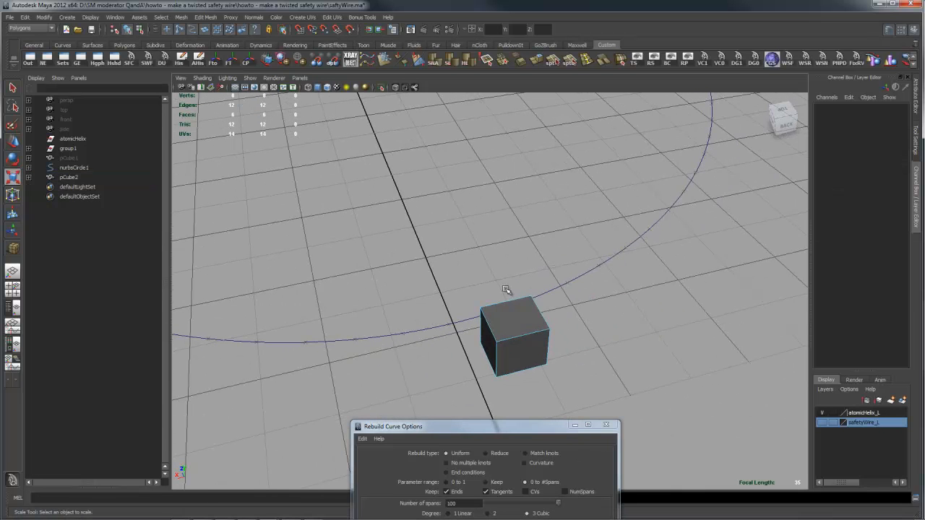
pyautogui.moveTo(506, 289); pyautogui.dragTo(599, 378)
pyautogui.press('Delete')
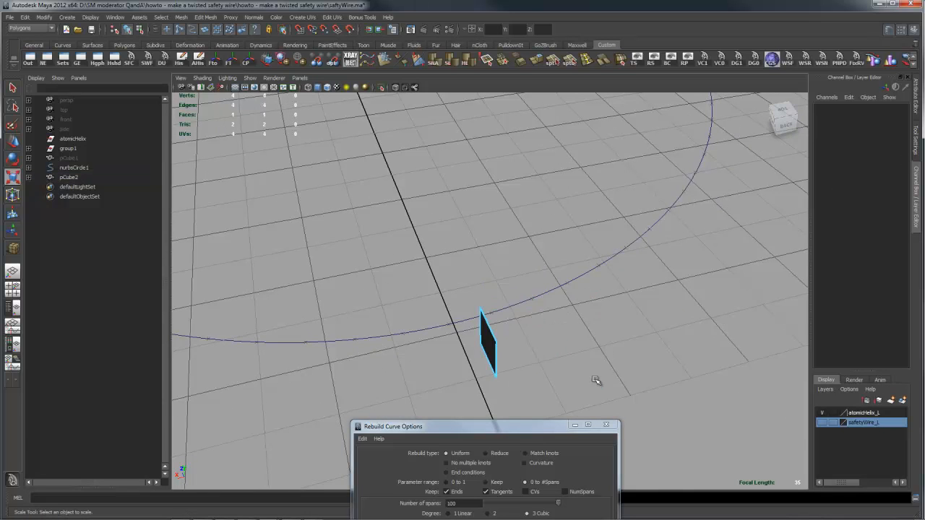
pyautogui.keyDown('alt'); pyautogui.moveTo(520, 324); pyautogui.dragTo(529, 323); pyautogui.keyUp('alt')
pyautogui.moveTo(521, 293); pyautogui.dragTo(556, 280, button='right')
# - Centre the remaining face's pivot and snap the face onto the circle's start point
pyautogui.click(514, 291)
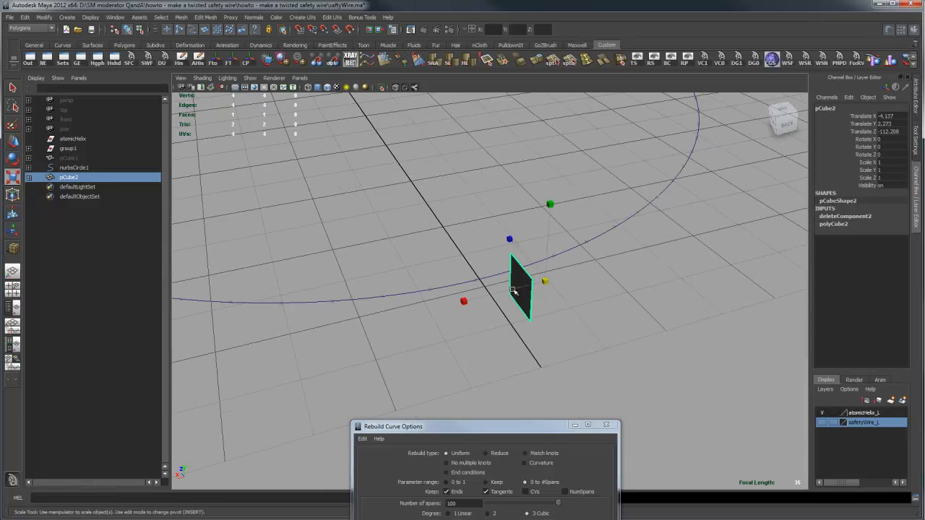
pyautogui.click(248, 59)
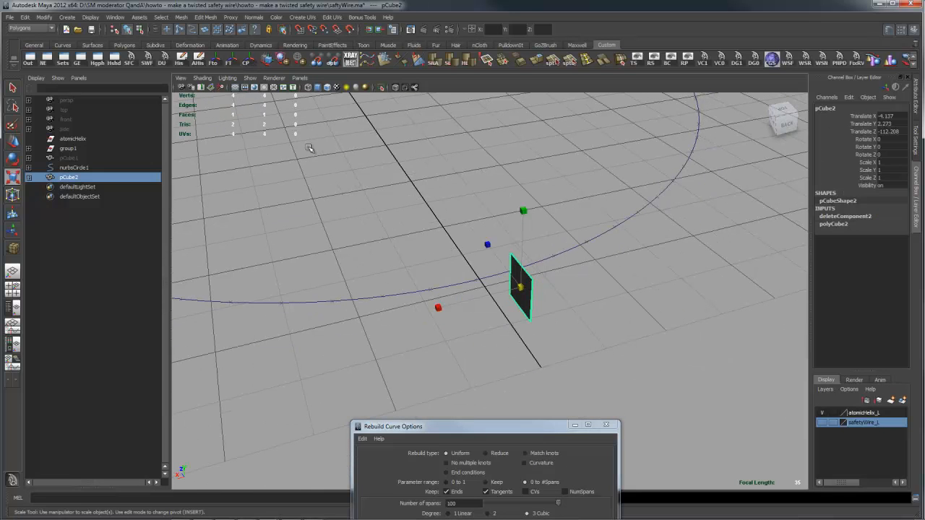
pyautogui.press('w')
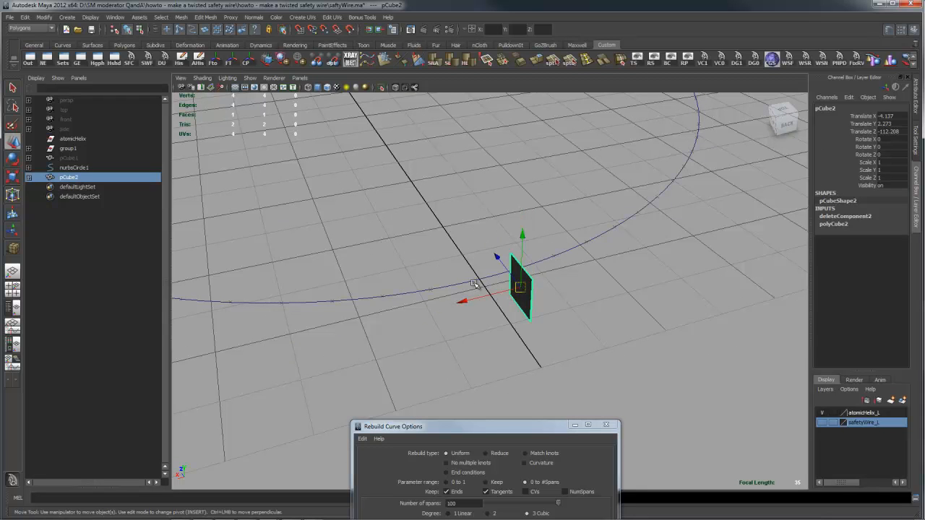
pyautogui.press('v')
pyautogui.moveTo(478, 281); pyautogui.dragTo(475, 281, button='middle')
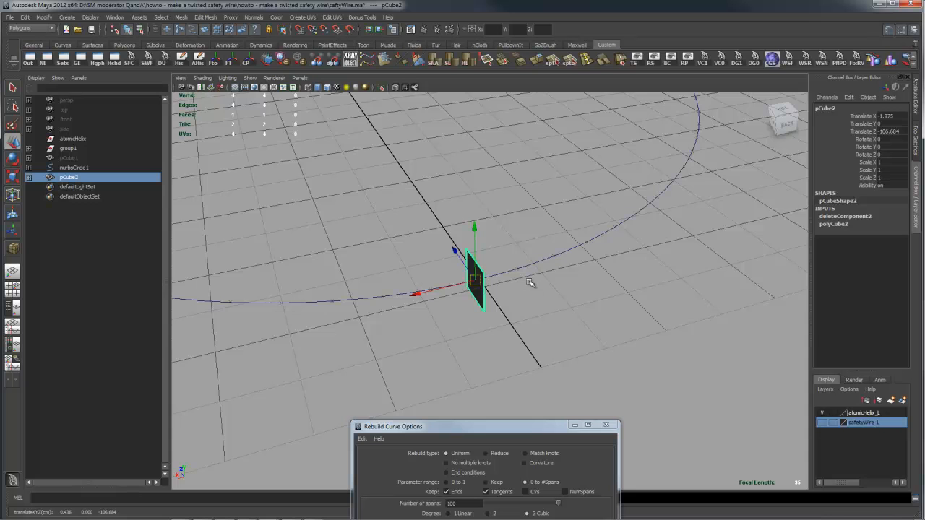
# - Display the circle's control vertices again and check the face's placement at the curve's start
pyautogui.keyDown('alt'); pyautogui.moveTo(529, 282); pyautogui.dragTo(555, 285); pyautogui.keyUp('alt')
pyautogui.keyDown('alt'); pyautogui.moveTo(555, 285); pyautogui.dragTo(601, 294, button='right'); pyautogui.keyUp('alt')
pyautogui.moveTo(479, 322); pyautogui.dragTo(501, 365)
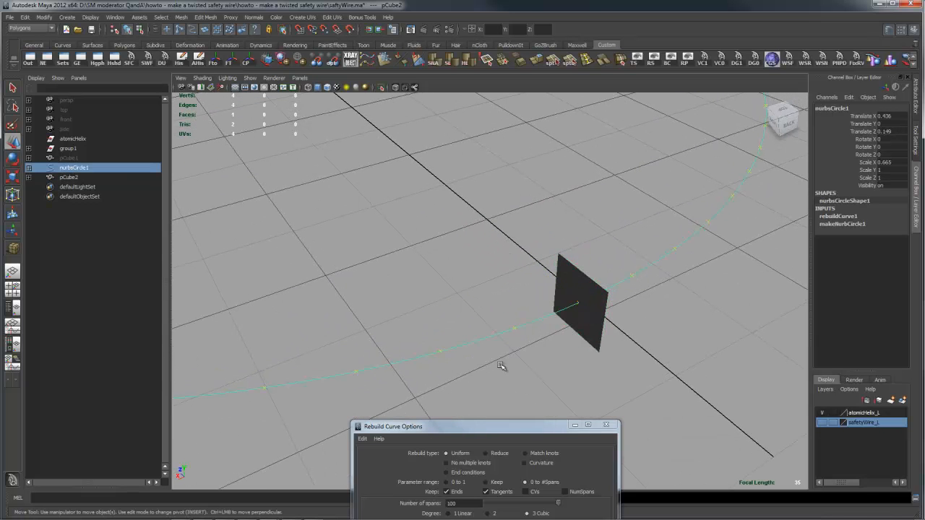
pyautogui.moveTo(495, 342); pyautogui.dragTo(495, 316, button='right')
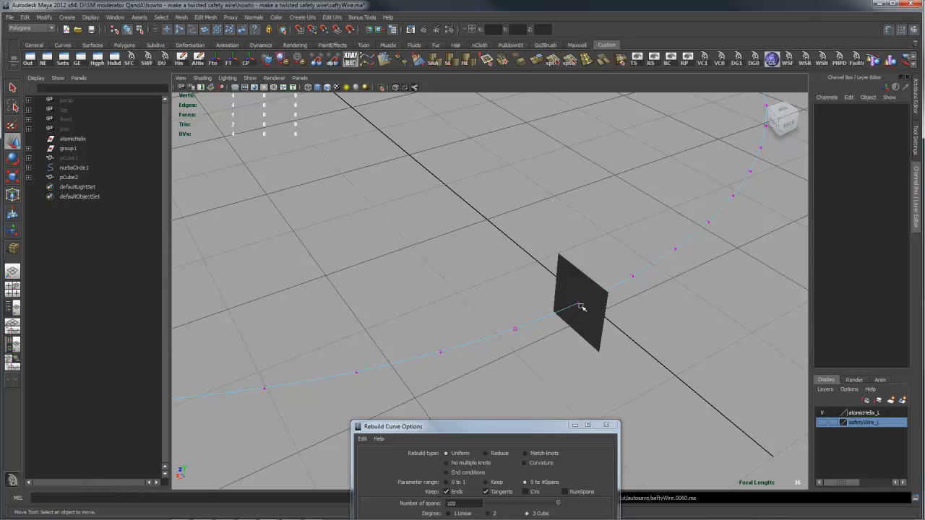
pyautogui.moveTo(521, 326); pyautogui.dragTo(568, 310, button='right')
pyautogui.keyDown('alt'); pyautogui.moveTo(742, 265); pyautogui.dragTo(685, 276, button='right'); pyautogui.keyUp('alt')
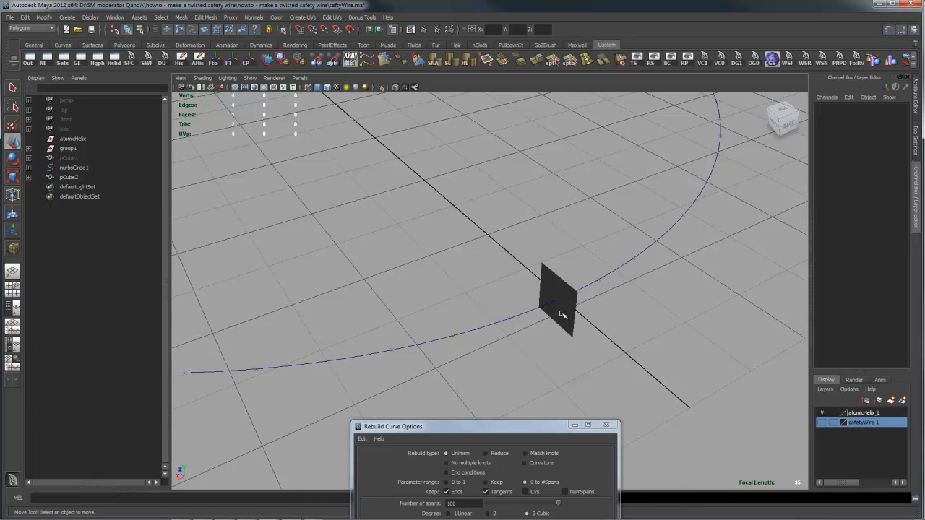
# - Select the single face together with the circle and extrude the face along the curve
pyautogui.click(563, 314)
pyautogui.moveTo(613, 245); pyautogui.dragTo(646, 300)
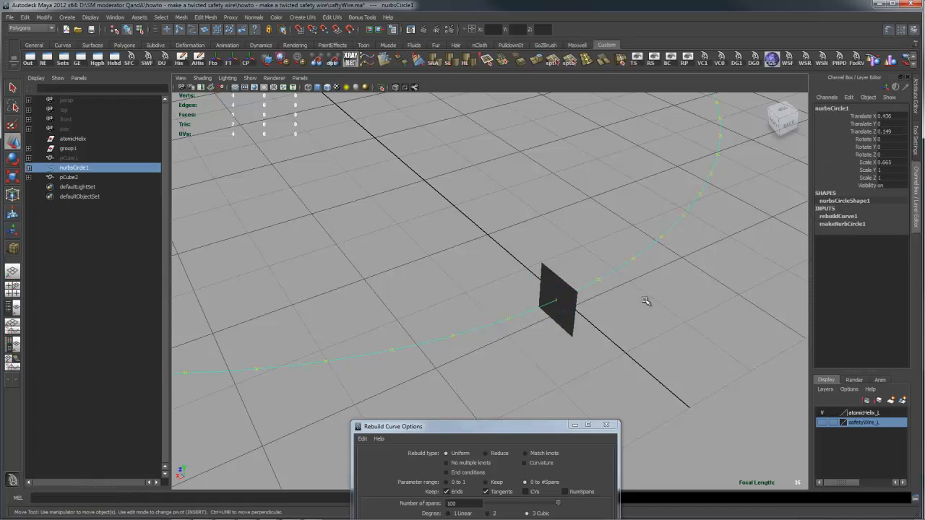
pyautogui.click(569, 318)
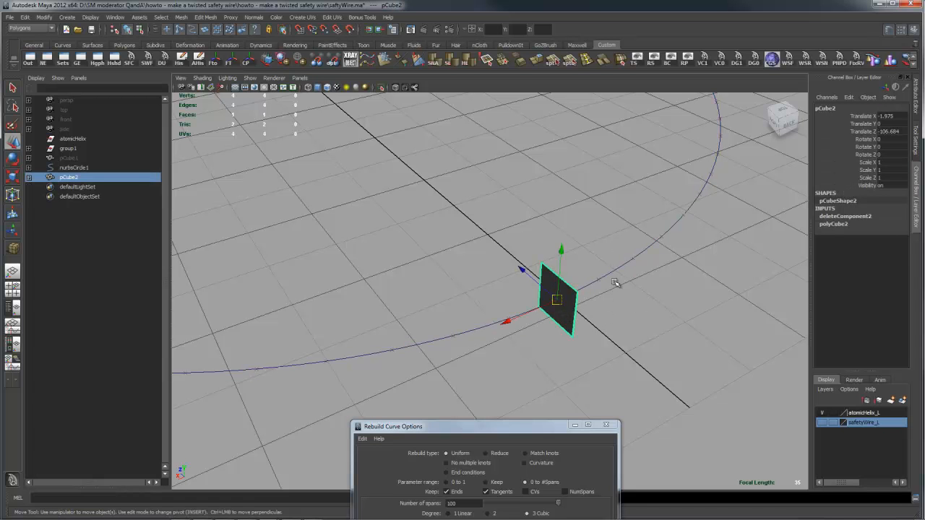
pyautogui.keyDown('shift'); pyautogui.moveTo(611, 263); pyautogui.dragTo(647, 306); pyautogui.keyUp('shift')
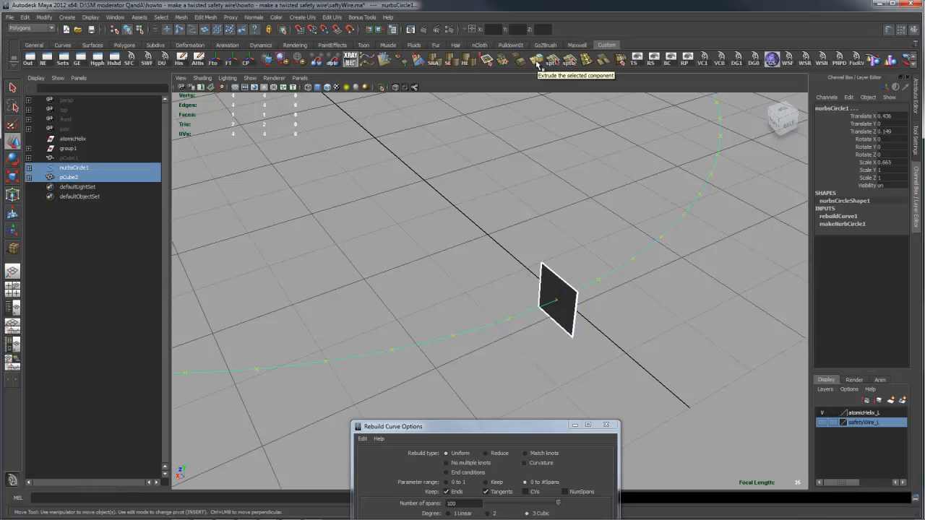
pyautogui.press('space')
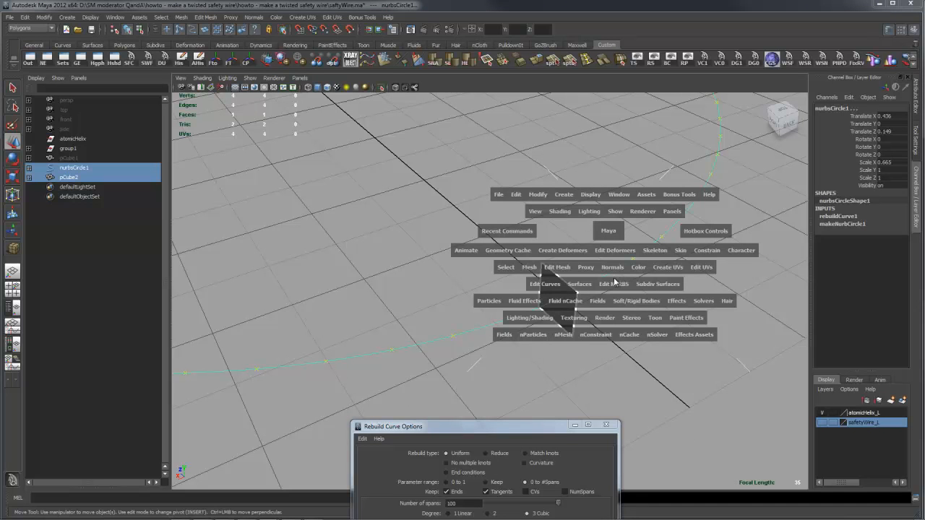
pyautogui.moveTo(556, 271); pyautogui.dragTo(386, 236)
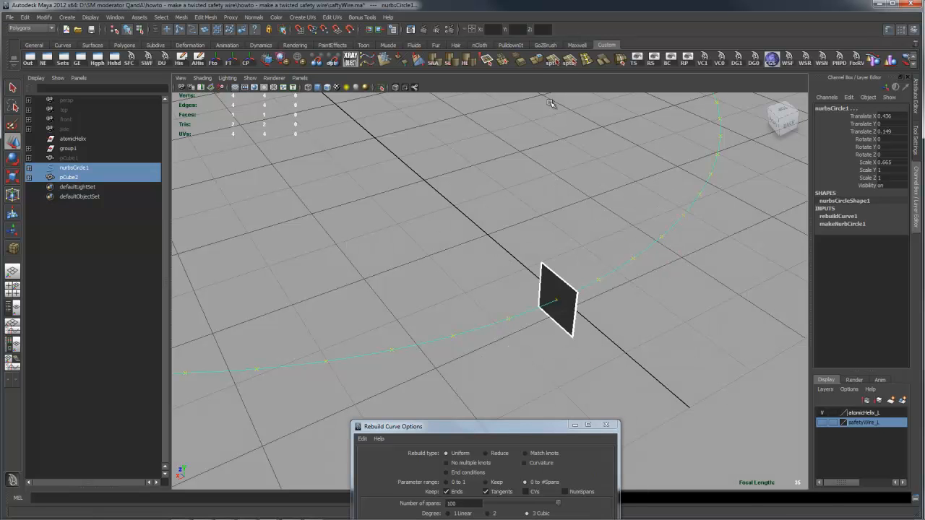
pyautogui.hotkey('ctrl', 'e')
pyautogui.keyDown('alt'); pyautogui.moveTo(714, 272); pyautogui.dragTo(574, 314); pyautogui.keyUp('alt')
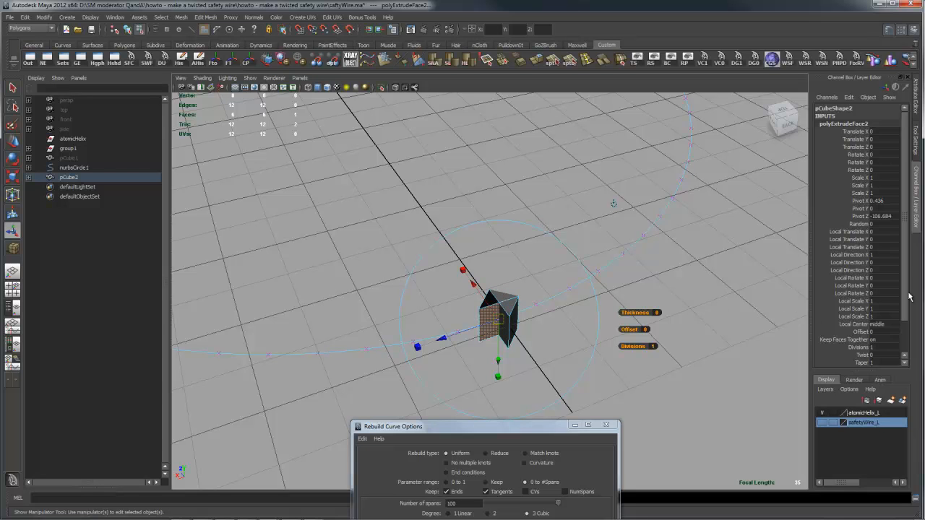
# - Set the extrusion's Divisions to 100
pyautogui.moveTo(906, 195); pyautogui.dragTo(903, 275)
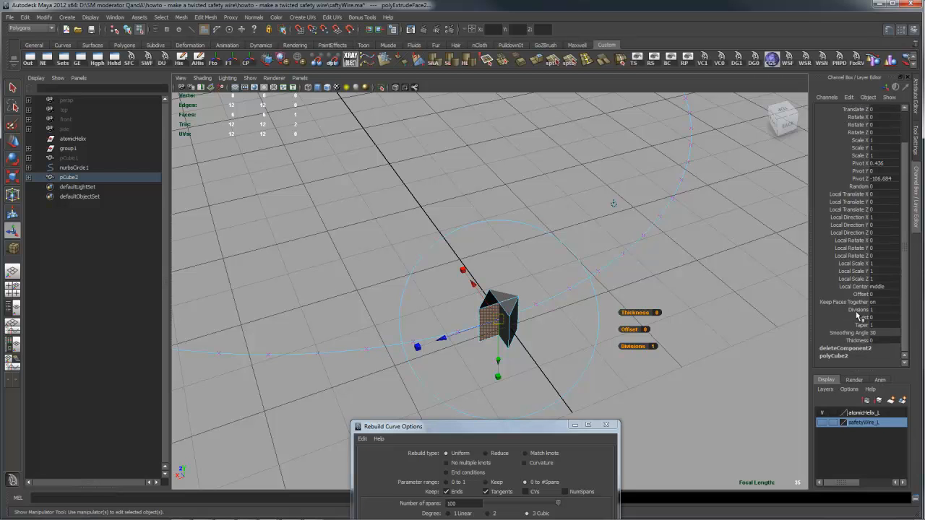
pyautogui.click(888, 310)
pyautogui.write('100')
pyautogui.press('Return')
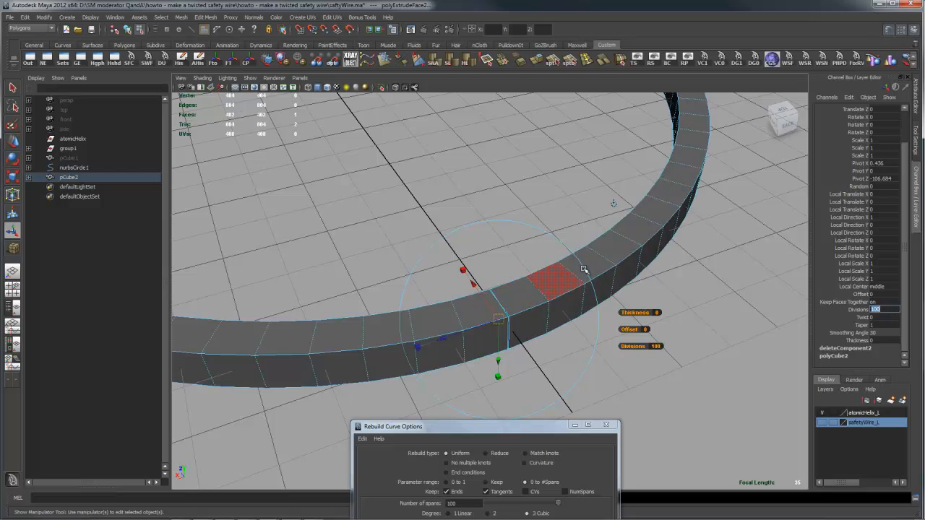
# - Switch to the top view in wireframe and compare the extruded mesh's divisions with the curve's points
pyautogui.keyDown('alt'); pyautogui.moveTo(714, 256); pyautogui.dragTo(598, 262, button='right'); pyautogui.keyUp('alt')
pyautogui.keyDown('alt'); pyautogui.moveTo(597, 262); pyautogui.dragTo(560, 238); pyautogui.keyUp('alt')
pyautogui.press('space')
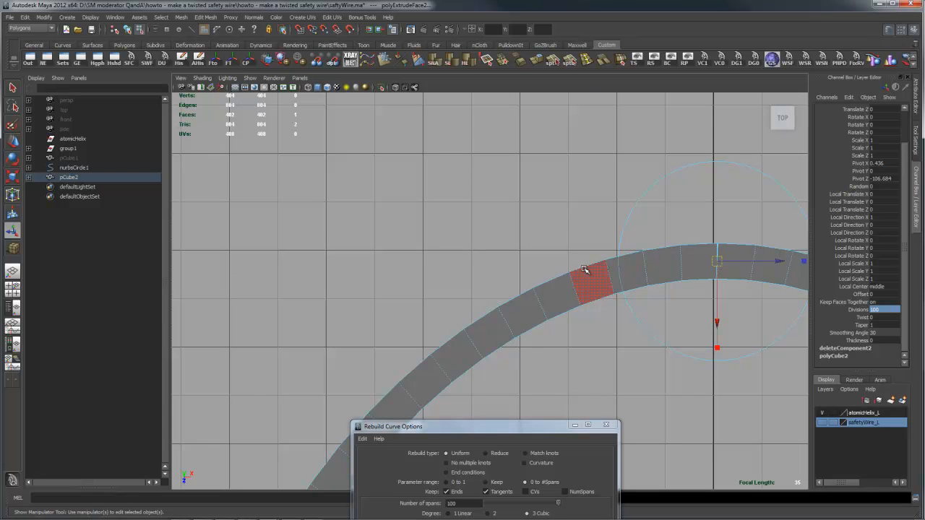
pyautogui.press('4')
pyautogui.keyDown('alt'); pyautogui.moveTo(490, 304); pyautogui.dragTo(645, 301, button='right'); pyautogui.keyUp('alt')
pyautogui.keyDown('alt'); pyautogui.moveTo(613, 329); pyautogui.dragTo(592, 291, button='middle'); pyautogui.keyUp('alt')
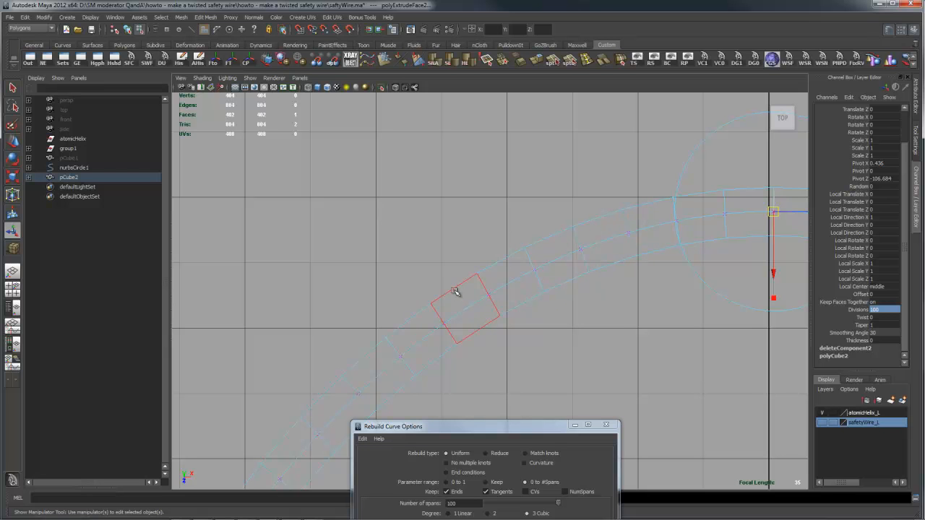
# - Return to the perspective view and inspect the extruded ring's divisions around the whole circle
pyautogui.press('space')
pyautogui.moveTo(517, 291); pyautogui.dragTo(515, 267)
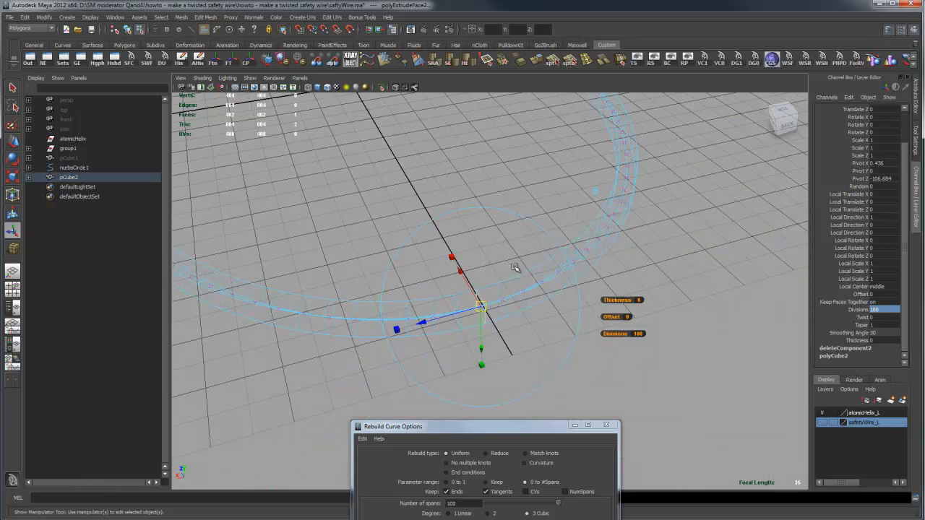
pyautogui.keyDown('alt'); pyautogui.moveTo(585, 217); pyautogui.dragTo(640, 224); pyautogui.keyUp('alt')
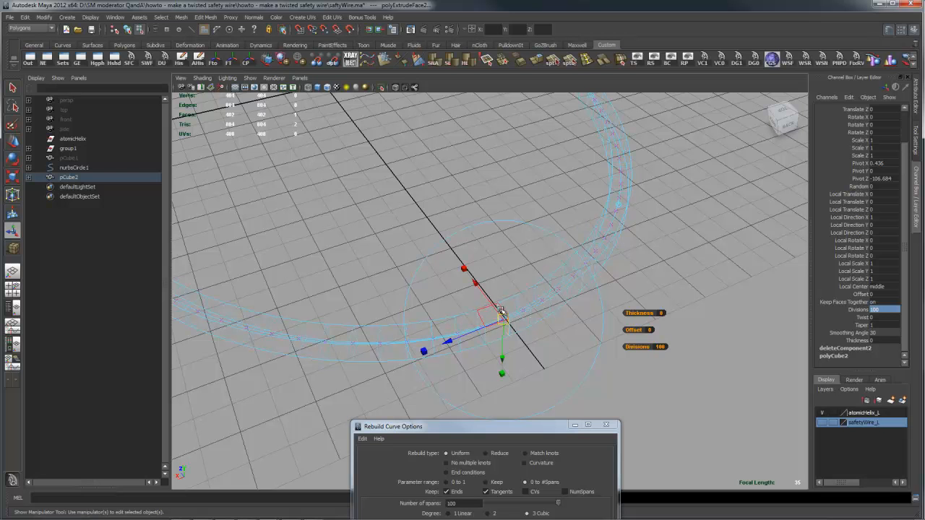
pyautogui.keyDown('alt'); pyautogui.moveTo(564, 295); pyautogui.dragTo(640, 269); pyautogui.keyUp('alt')
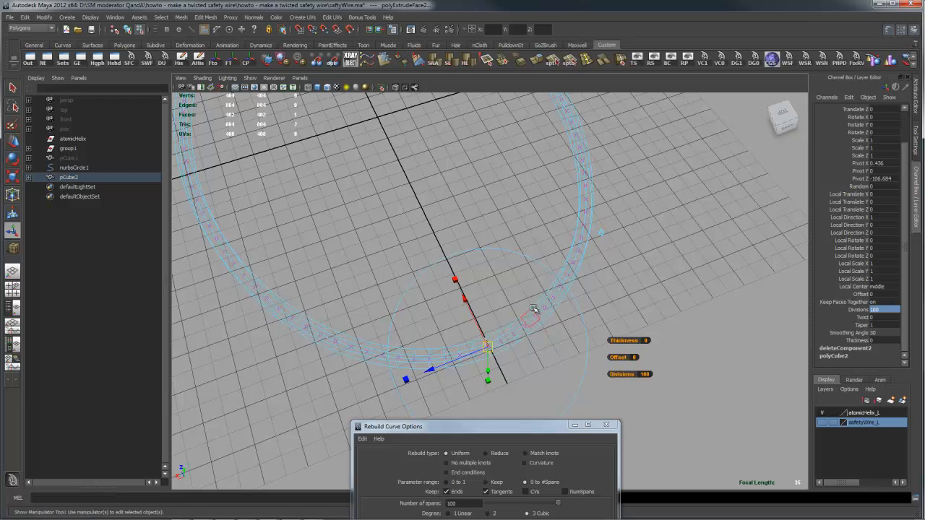
pyautogui.keyDown('alt'); pyautogui.moveTo(627, 217); pyautogui.dragTo(631, 227, button='middle'); pyautogui.keyUp('alt')
pyautogui.keyDown('alt'); pyautogui.moveTo(631, 227); pyautogui.dragTo(634, 359); pyautogui.keyUp('alt')
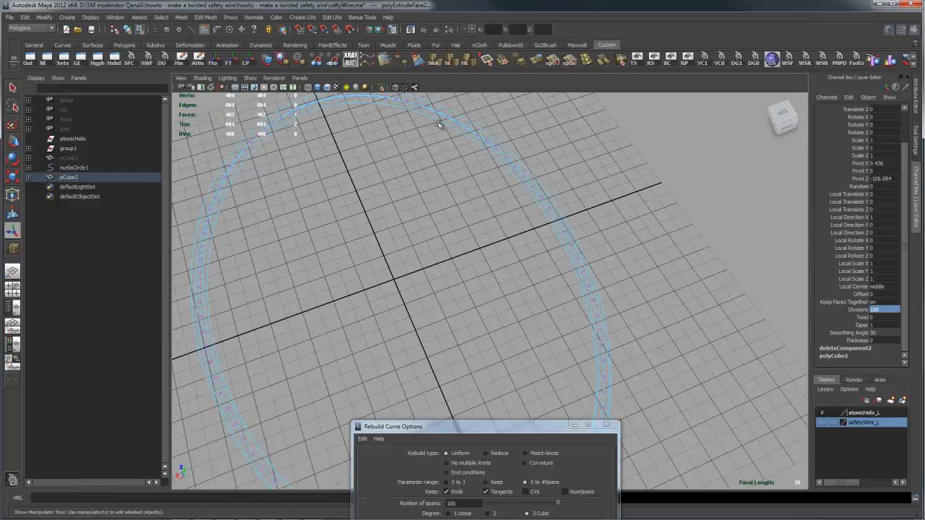
pyautogui.keyDown('alt'); pyautogui.moveTo(678, 332); pyautogui.dragTo(636, 336); pyautogui.keyUp('alt')
pyautogui.click(888, 310)
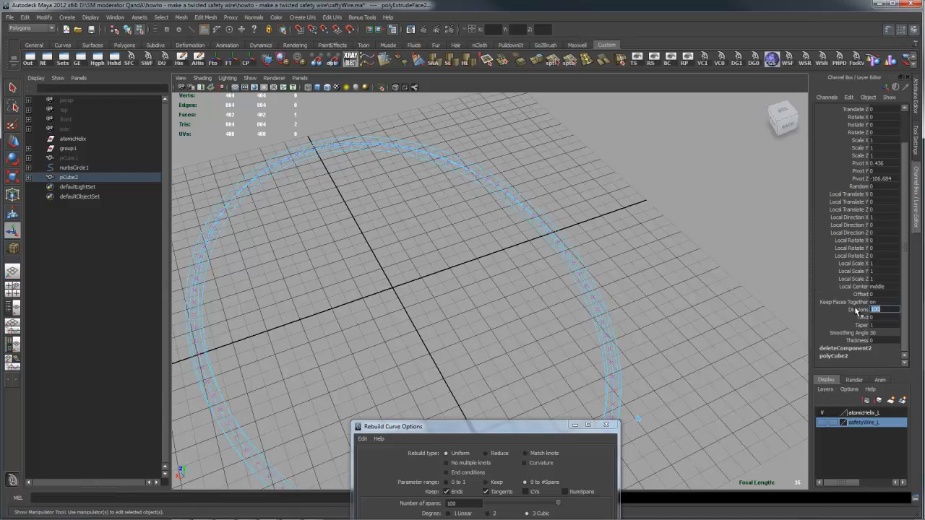
pyautogui.keyDown('alt'); pyautogui.moveTo(610, 336); pyautogui.dragTo(620, 315); pyautogui.keyUp('alt')
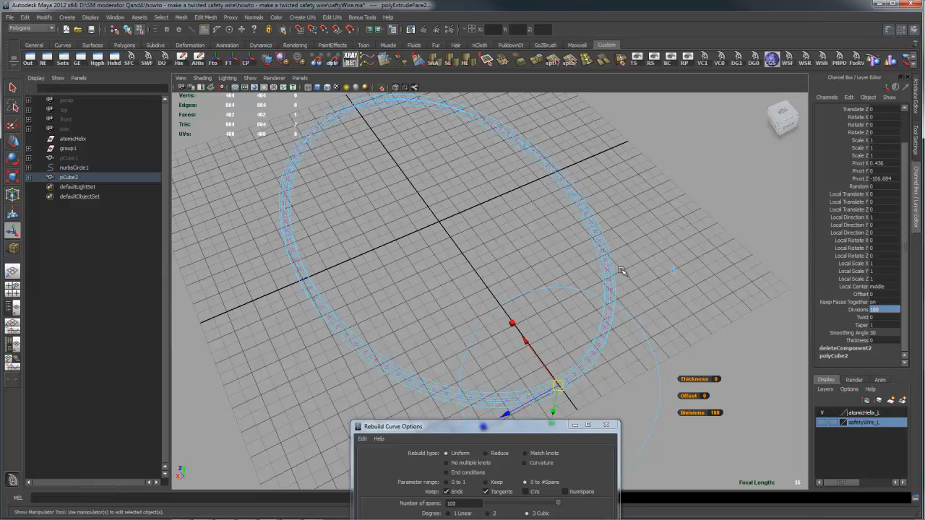
# - Display the extruded ring shaded, inspect its segments, and close the Rebuild Curve options
pyautogui.press('5')
pyautogui.keyDown('alt'); pyautogui.moveTo(675, 288); pyautogui.dragTo(665, 253); pyautogui.keyUp('alt')
pyautogui.keyDown('alt'); pyautogui.moveTo(665, 253); pyautogui.dragTo(709, 274, button='right'); pyautogui.keyUp('alt')
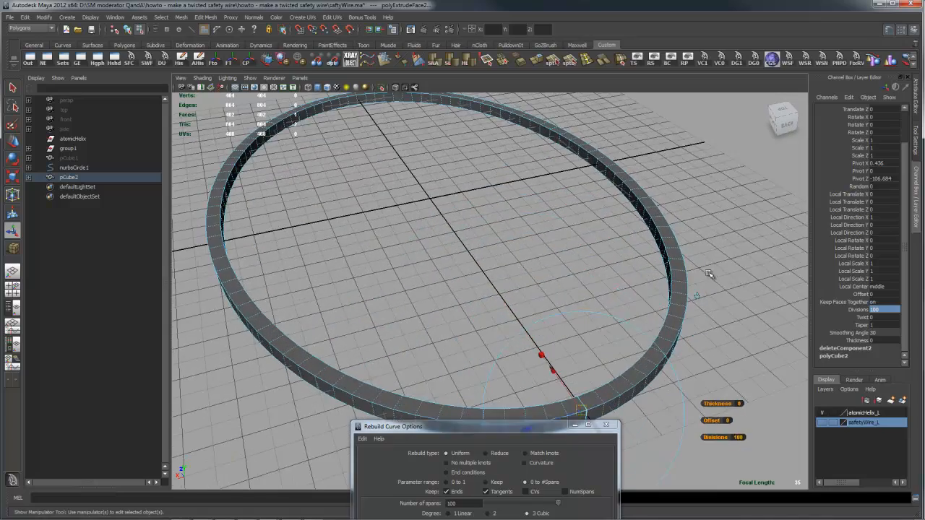
pyautogui.keyDown('alt'); pyautogui.moveTo(709, 274); pyautogui.dragTo(713, 287); pyautogui.keyUp('alt')
pyautogui.keyDown('alt'); pyautogui.moveTo(712, 287); pyautogui.dragTo(595, 289, button='middle'); pyautogui.keyUp('alt')
pyautogui.keyDown('alt'); pyautogui.moveTo(594, 289); pyautogui.dragTo(714, 288, button='right'); pyautogui.keyUp('alt')
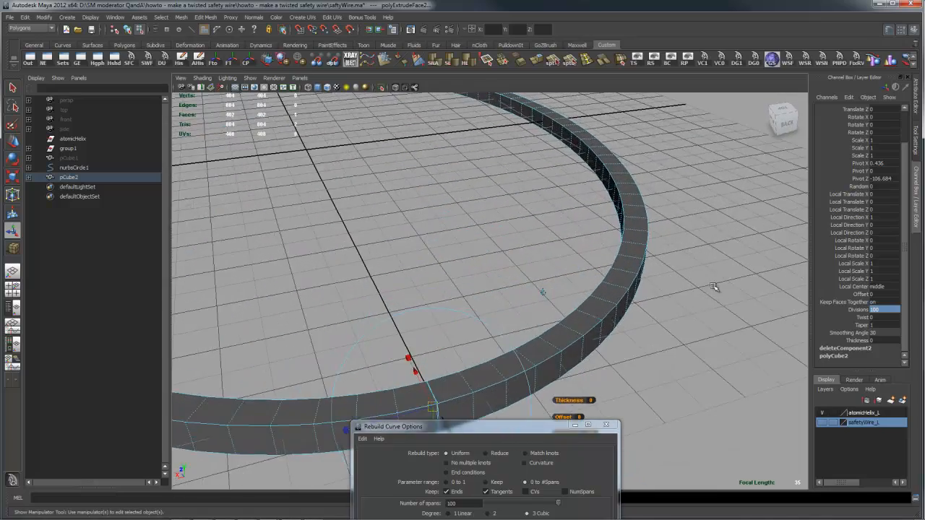
pyautogui.keyDown('alt'); pyautogui.moveTo(678, 293); pyautogui.dragTo(689, 293); pyautogui.keyUp('alt')
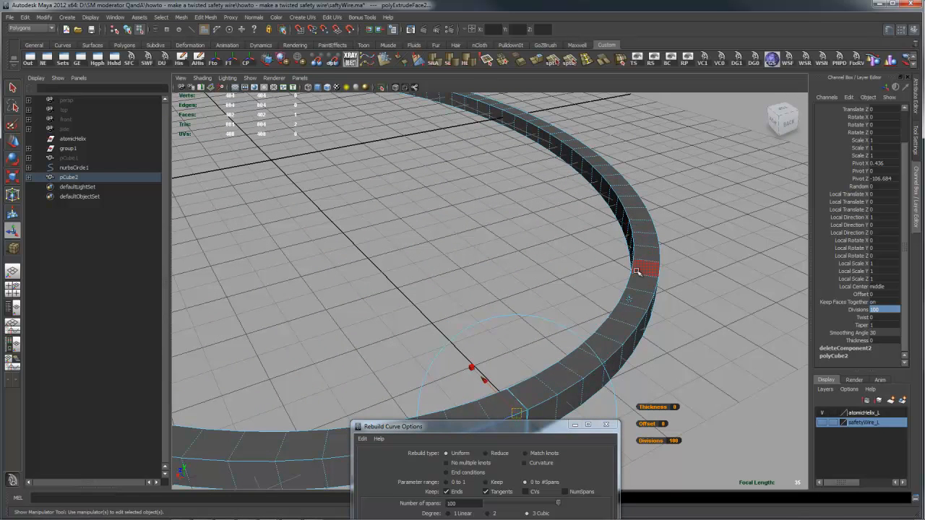
pyautogui.keyDown('alt'); pyautogui.moveTo(694, 281); pyautogui.dragTo(670, 274); pyautogui.keyUp('alt')
pyautogui.click(604, 424)
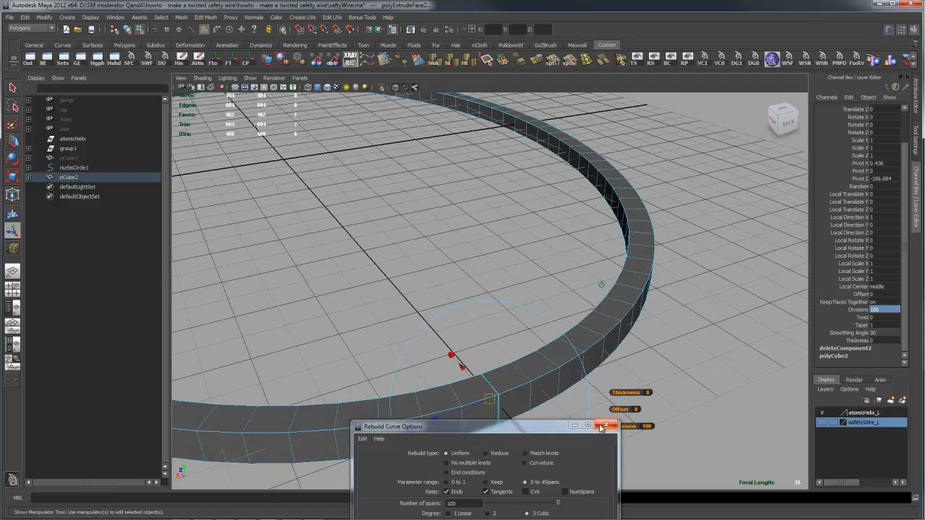
# - Select the complete upper inner edge loop of the extruded ring
pyautogui.moveTo(599, 317)
pyautogui.mouseDown(button='right')
pyautogui.moveTo(612, 293)
pyautogui.moveTo(592, 316)
pyautogui.mouseUp(button='right')
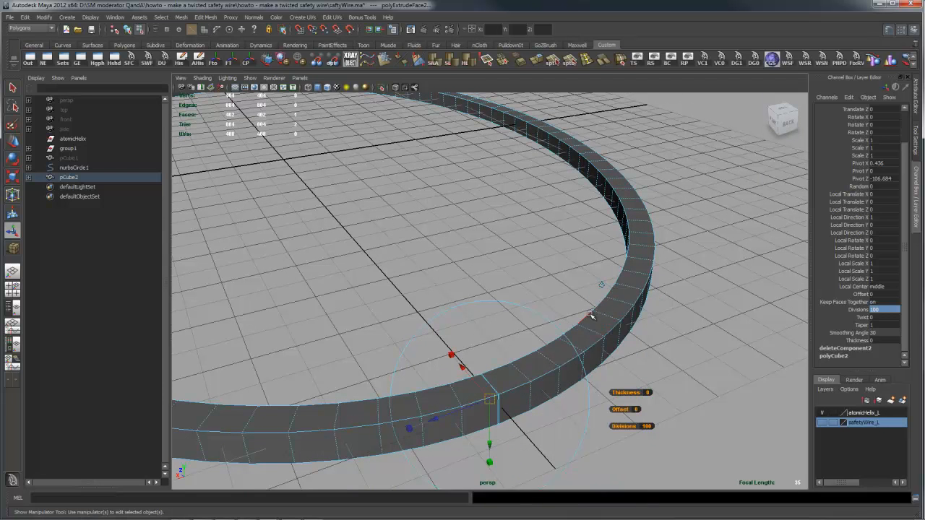
pyautogui.doubleClick(588, 316)
pyautogui.keyDown('alt'); pyautogui.moveTo(728, 307); pyautogui.dragTo(709, 306, button='right'); pyautogui.keyUp('alt')
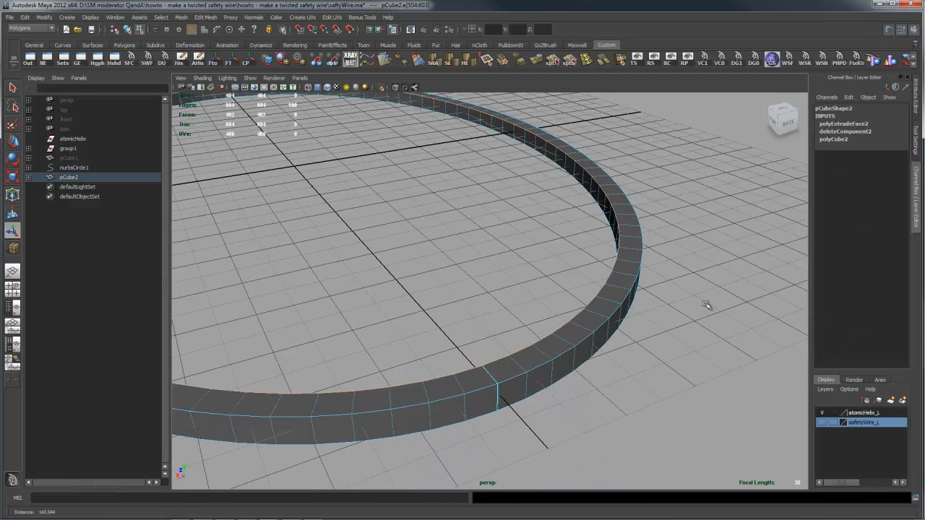
pyautogui.keyDown('alt'); pyautogui.moveTo(667, 292); pyautogui.dragTo(772, 323, button='middle'); pyautogui.keyUp('alt')
pyautogui.keyDown('alt'); pyautogui.moveTo(773, 324); pyautogui.dragTo(709, 323, button='right'); pyautogui.keyUp('alt')
pyautogui.keyDown('alt'); pyautogui.moveTo(699, 321); pyautogui.dragTo(686, 316); pyautogui.keyUp('alt')
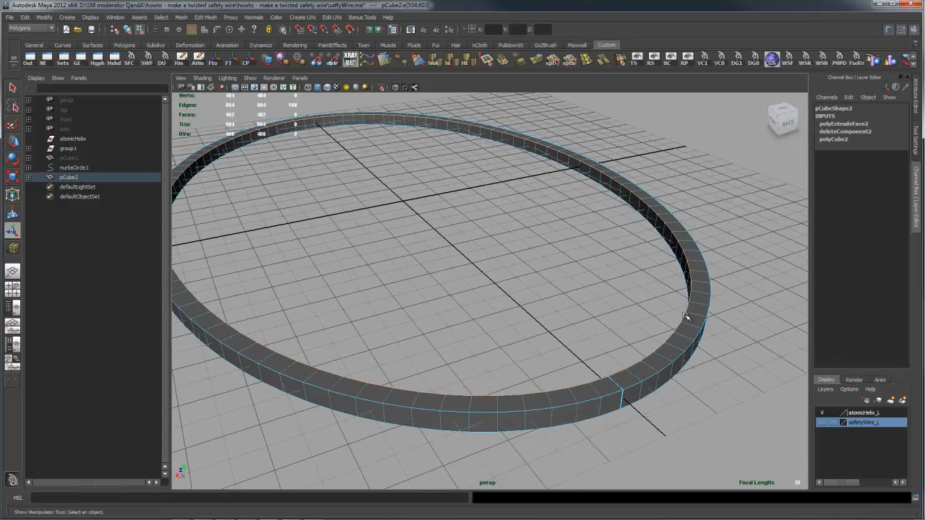
# - Convert the selected edge loop into a curve with Polygon Edges to Curve
pyautogui.press('space')
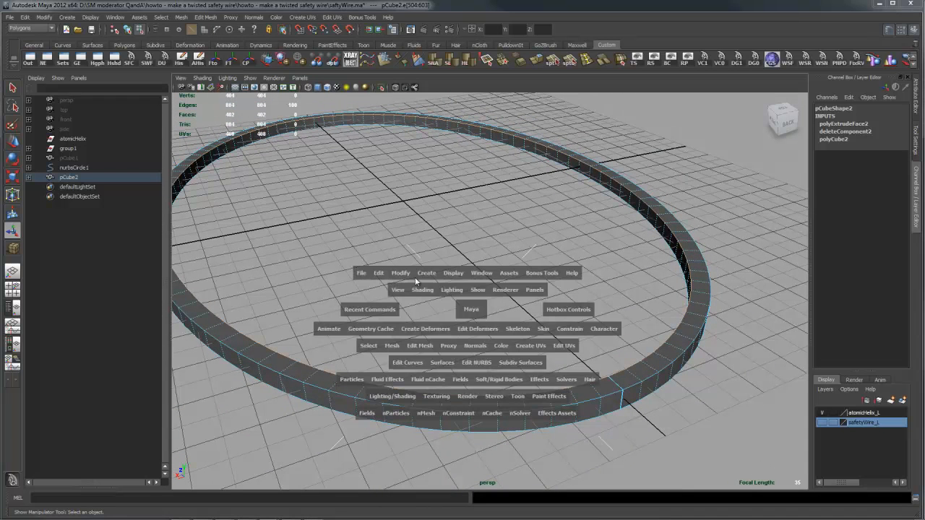
pyautogui.click(426, 273)
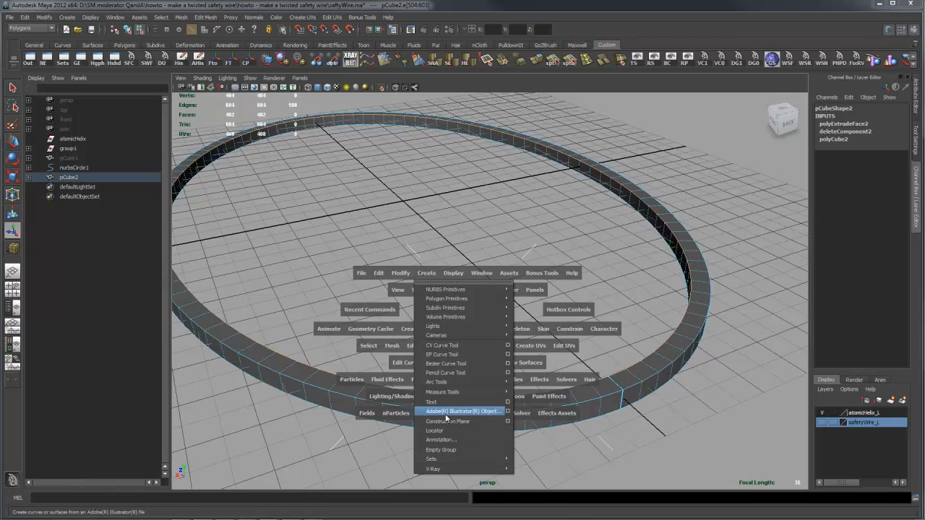
pyautogui.press('space')
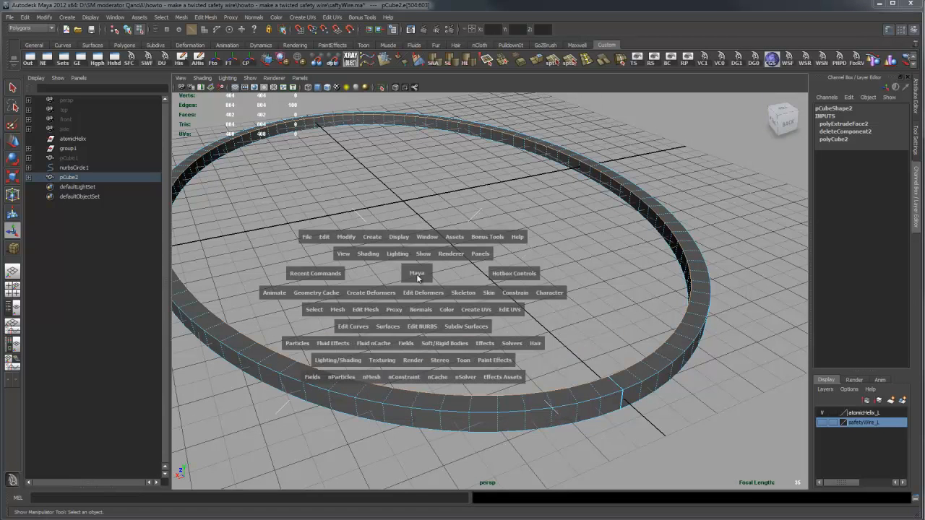
pyautogui.click(354, 239)
pyautogui.moveTo(378, 385)
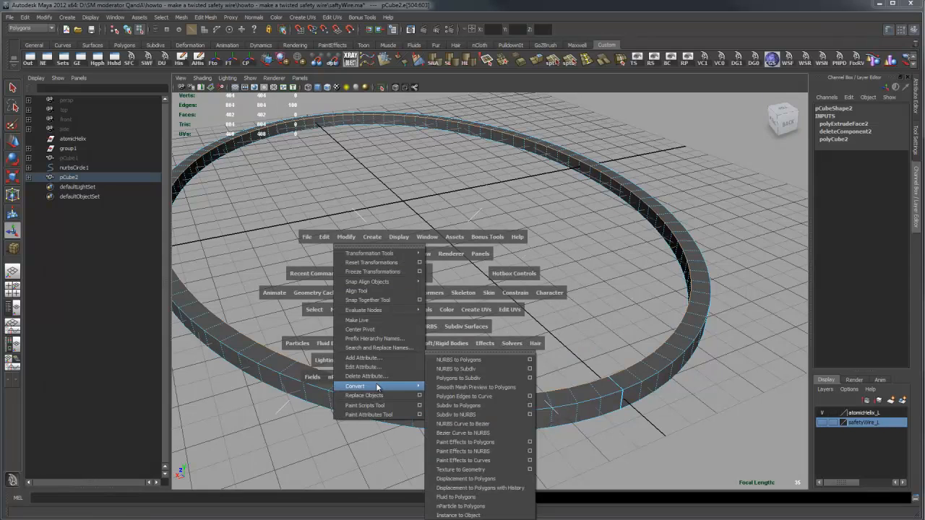
pyautogui.click(475, 401)
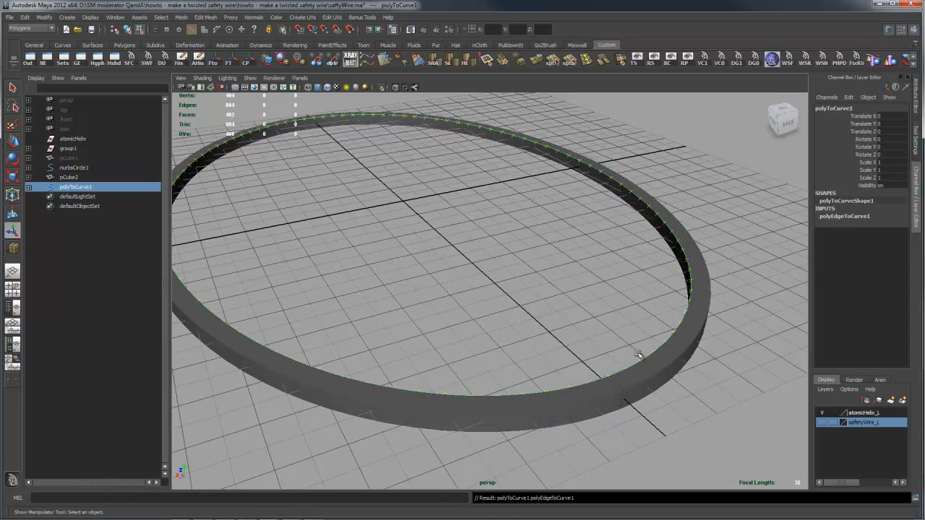
# - Select the diagonally opposite lower outer edge loop of the ring and convert it into a second curve
pyautogui.keyDown('alt'); pyautogui.moveTo(665, 364); pyautogui.dragTo(666, 327); pyautogui.keyUp('alt')
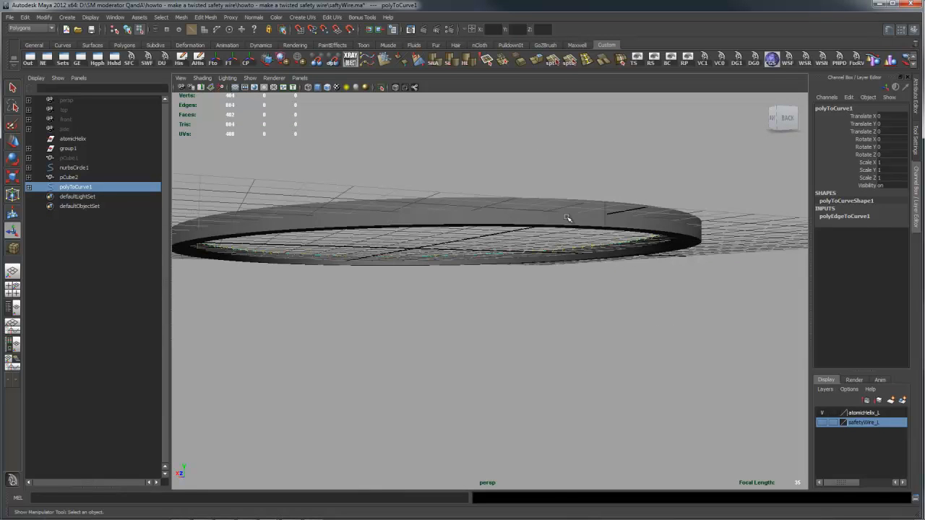
pyautogui.rightClick(568, 218)
pyautogui.click(569, 195)
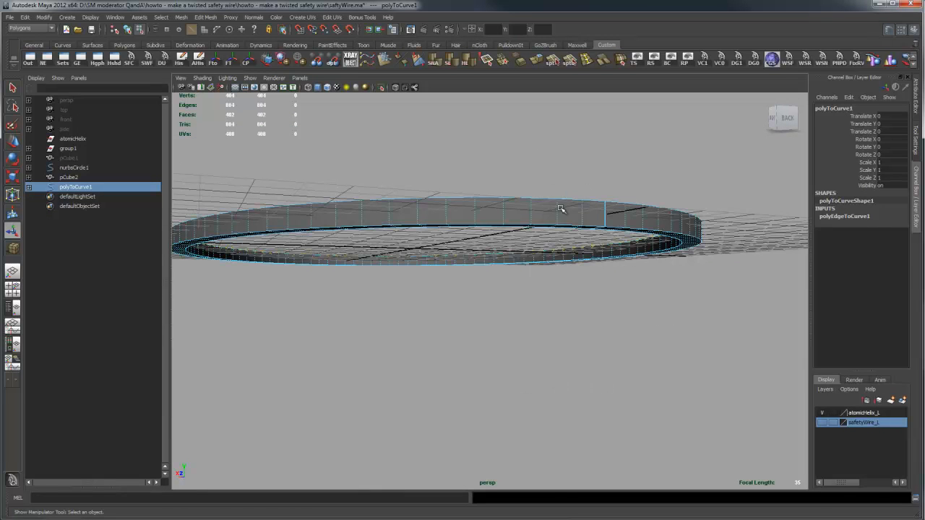
pyautogui.doubleClick(542, 225)
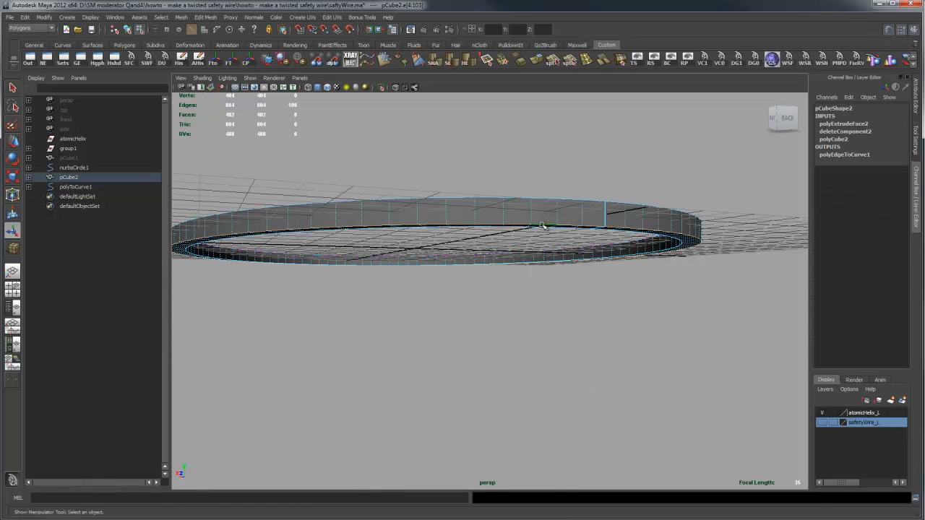
pyautogui.press('g')
pyautogui.keyDown('alt'); pyautogui.moveTo(636, 213); pyautogui.dragTo(636, 193); pyautogui.keyUp('alt')
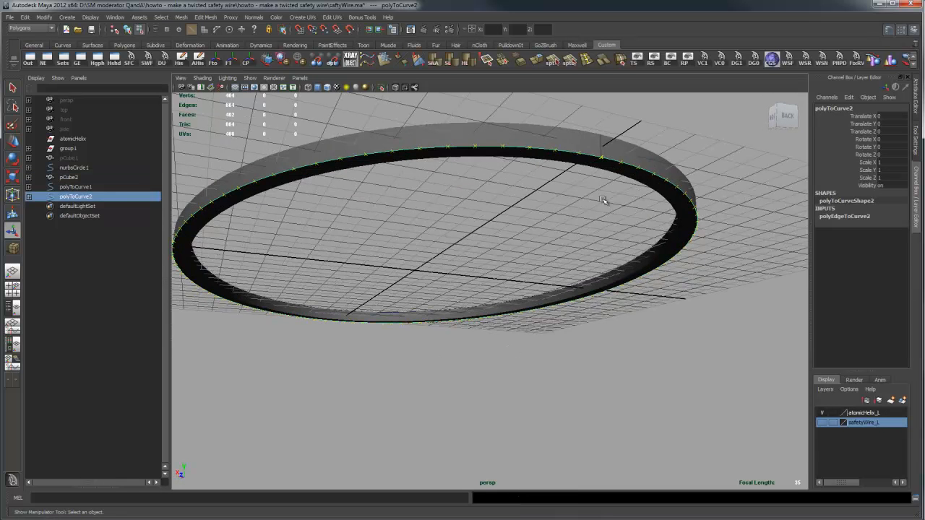
pyautogui.keyDown('alt'); pyautogui.moveTo(677, 239); pyautogui.dragTo(706, 270); pyautogui.keyUp('alt')
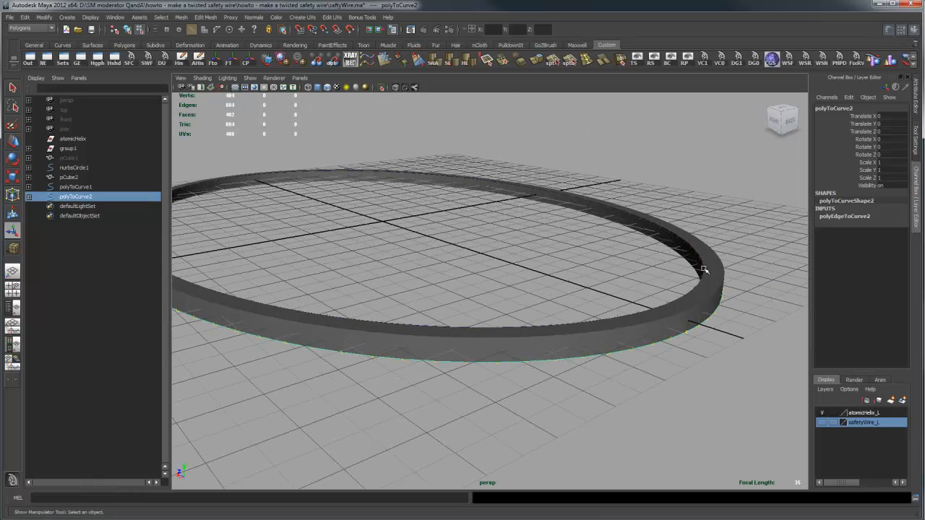
# - Temporarily hide pCube2 to examine the two extracted curves and the central circle, and show the mesh again
pyautogui.moveTo(704, 290); pyautogui.dragTo(743, 276, button='right')
pyautogui.click(709, 296)
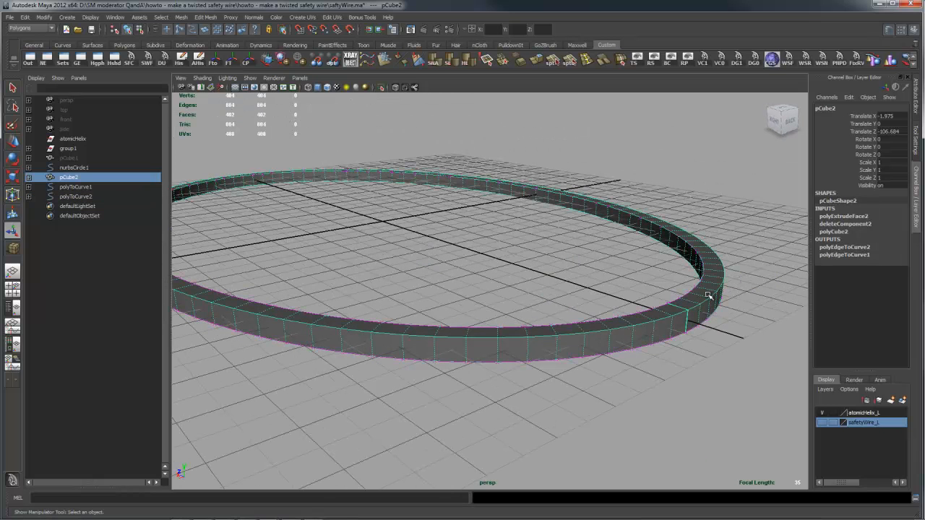
pyautogui.hotkey('ctrl', 'h')
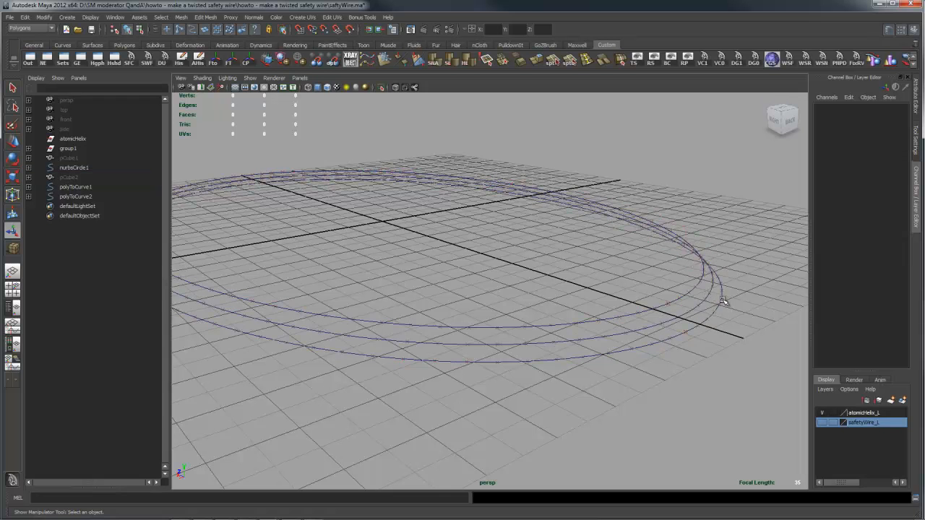
pyautogui.click(701, 303)
pyautogui.click(684, 306)
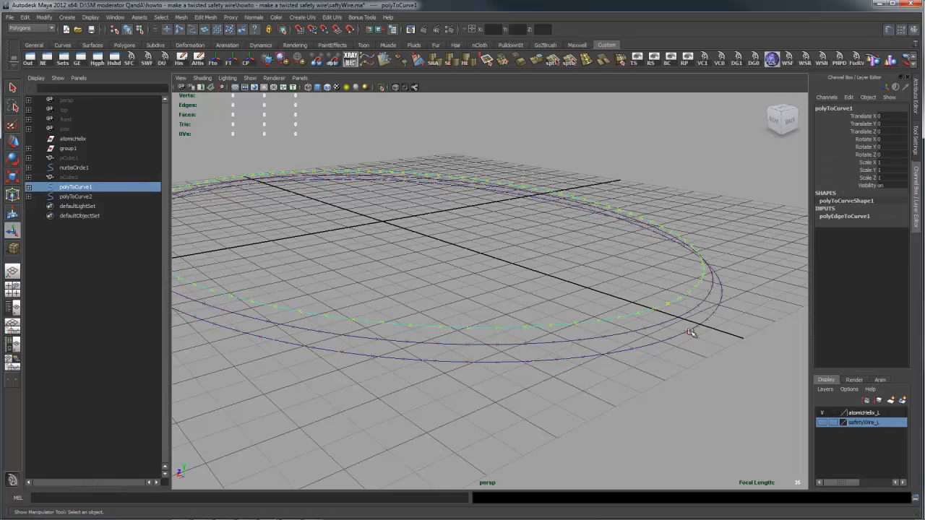
pyautogui.click(682, 334)
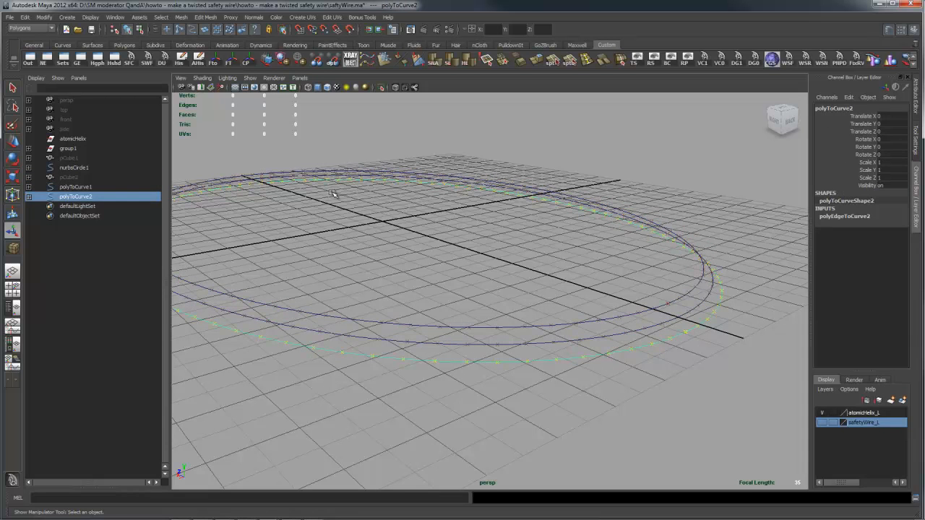
pyautogui.click(545, 351)
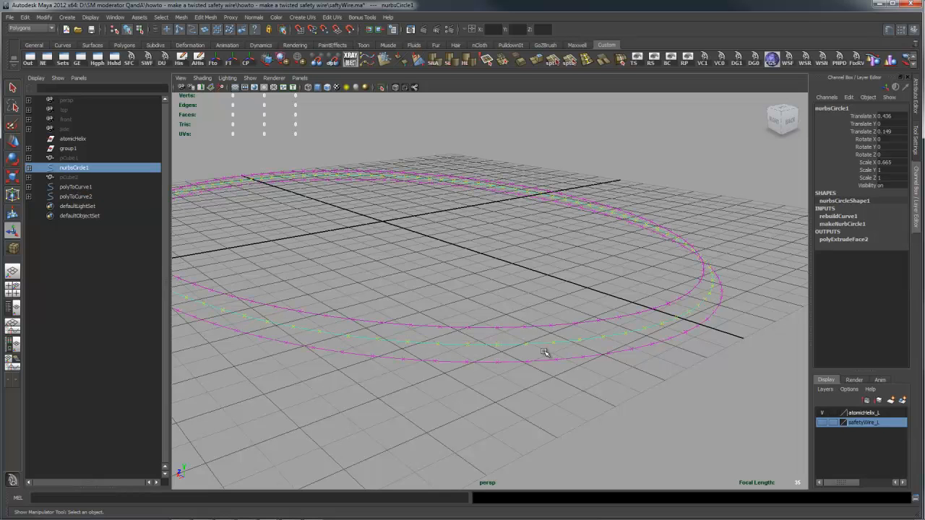
pyautogui.click(86, 177)
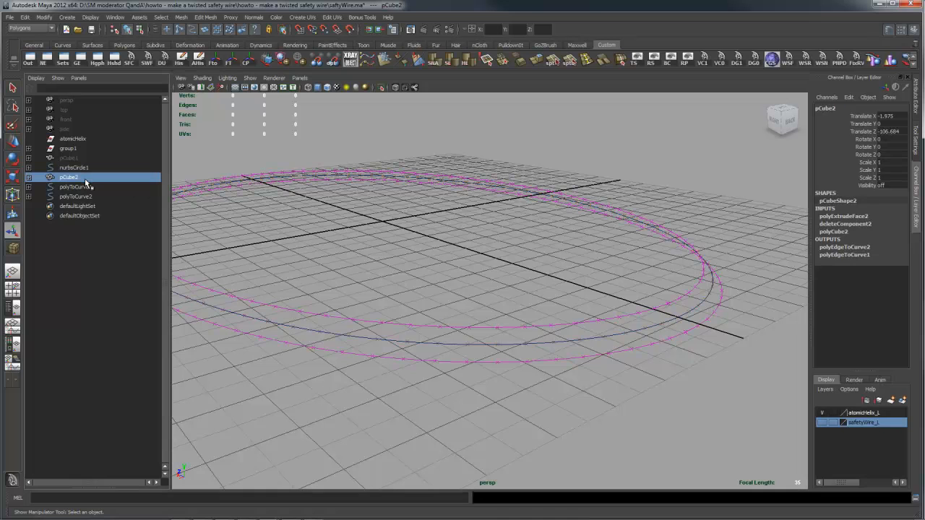
pyautogui.hotkey('shift', 'h')
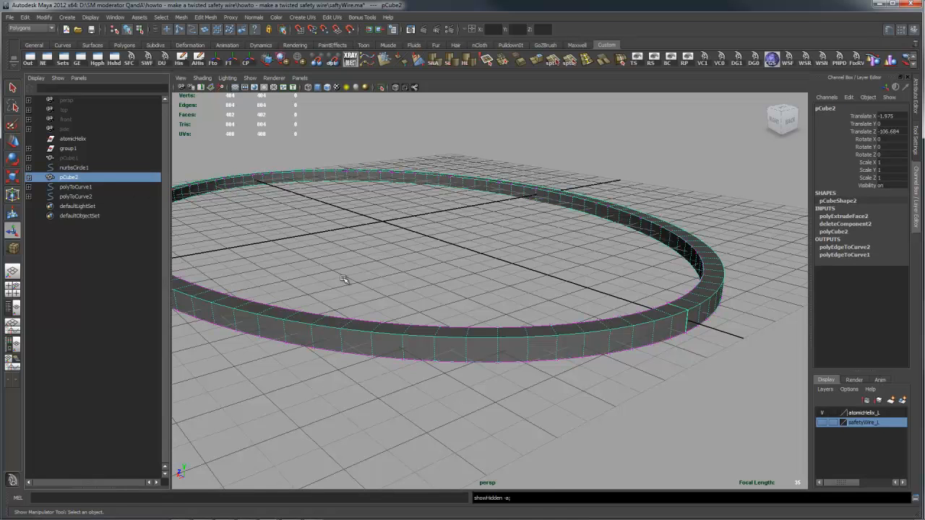
# - Set the Twist of the ring's polyExtrudeFace2 to 360
pyautogui.doubleClick(857, 217)
pyautogui.scroll(-6, 904, 226)
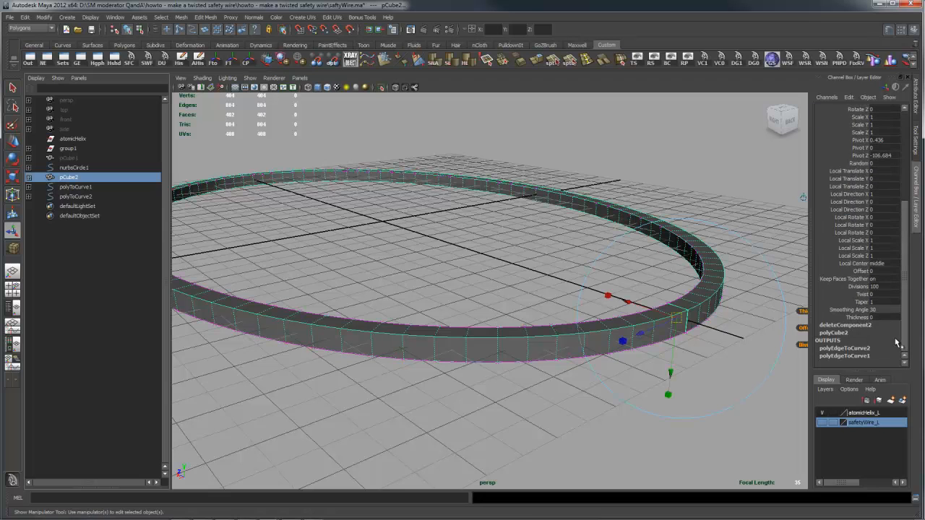
pyautogui.doubleClick(874, 294)
pyautogui.write('360')
pyautogui.press('Return')
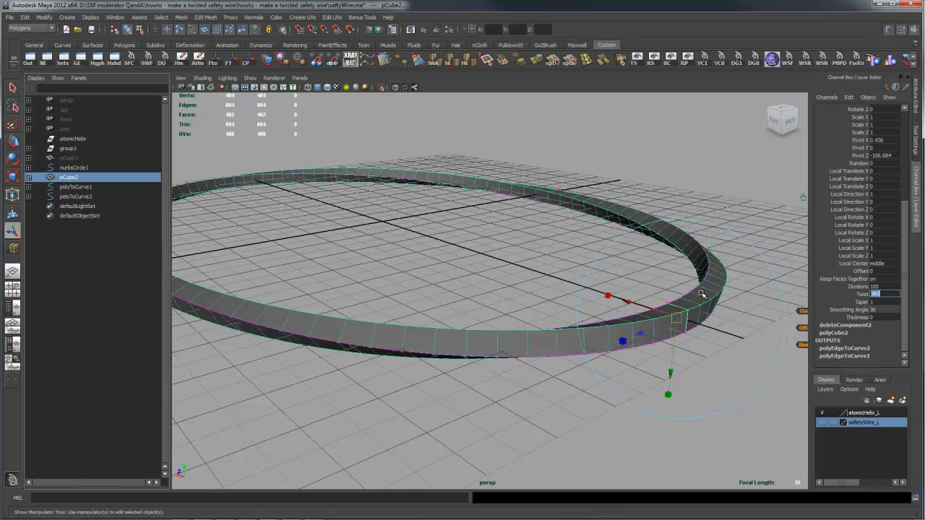
pyautogui.keyDown('alt'); pyautogui.moveTo(744, 283); pyautogui.dragTo(621, 321); pyautogui.keyUp('alt')
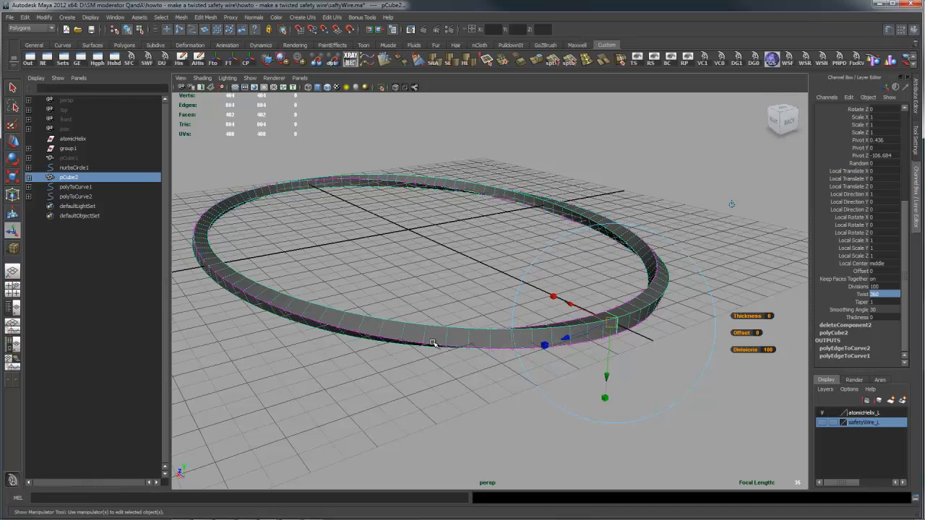
# - Increase the ring extrusion's Twist to 720, 1440 and finally 2880
pyautogui.click(364, 325)
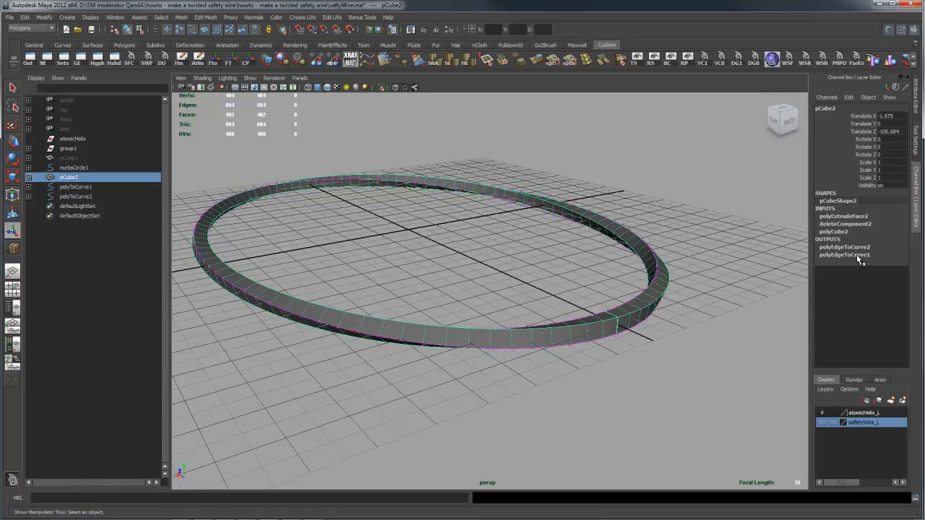
pyautogui.click(855, 217)
pyautogui.moveTo(908, 221); pyautogui.dragTo(902, 356)
pyautogui.click(884, 294)
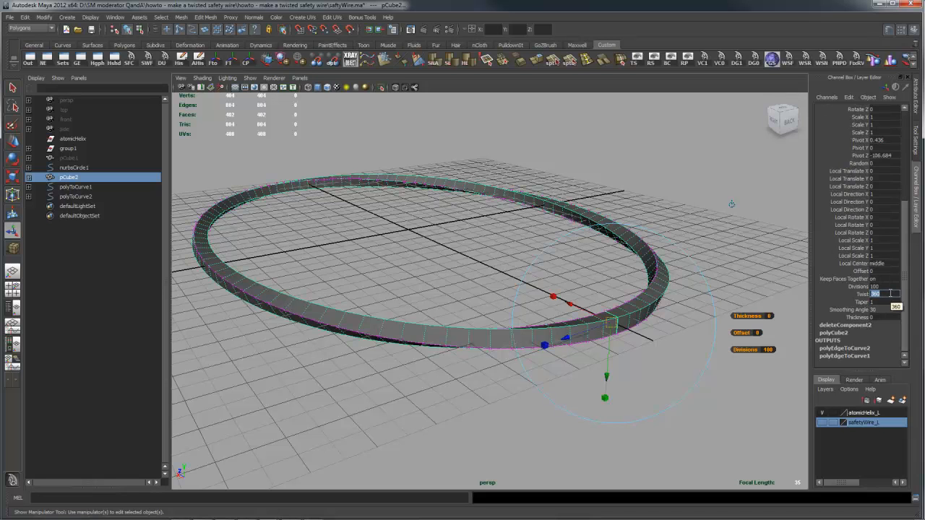
pyautogui.write('720')
pyautogui.press('Return')
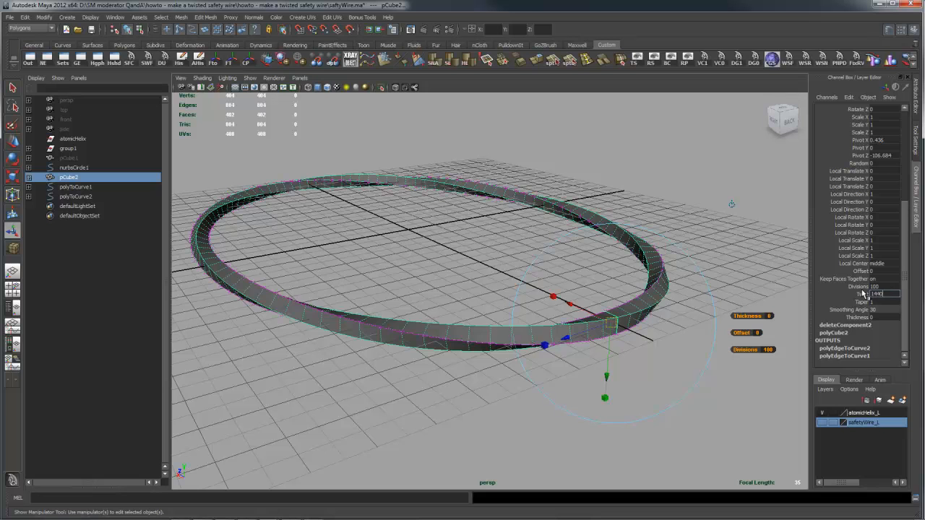
pyautogui.write('1440')
pyautogui.press('Return')
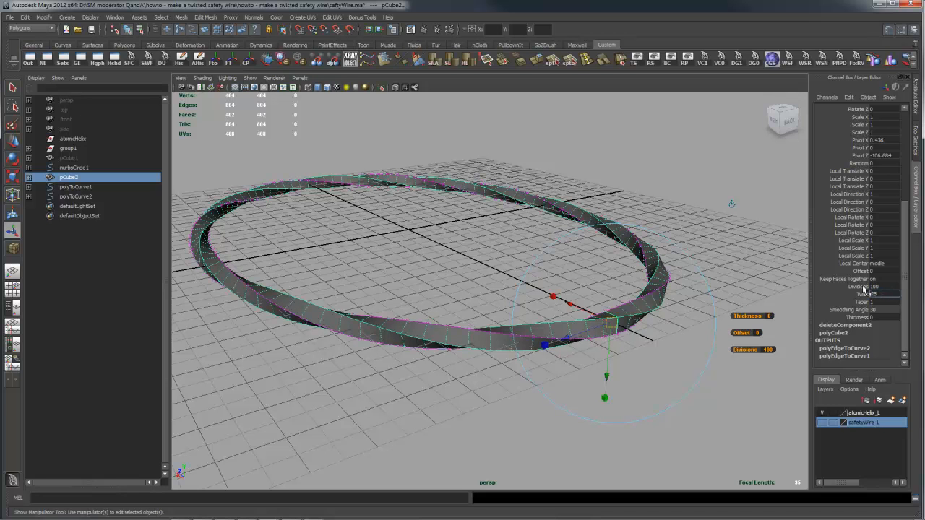
pyautogui.press('Return')
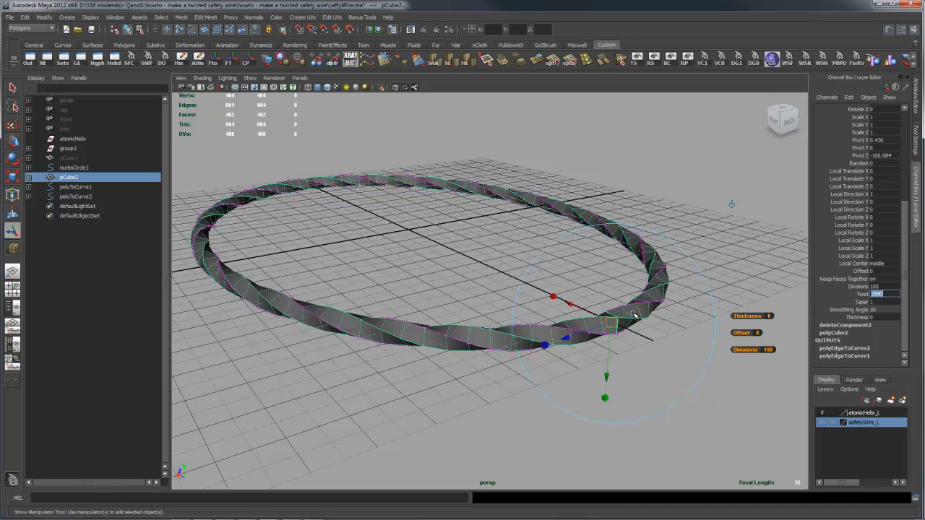
# - Hide the twisted ring mesh and view the intertwined curves around the circle
pyautogui.click(634, 315)
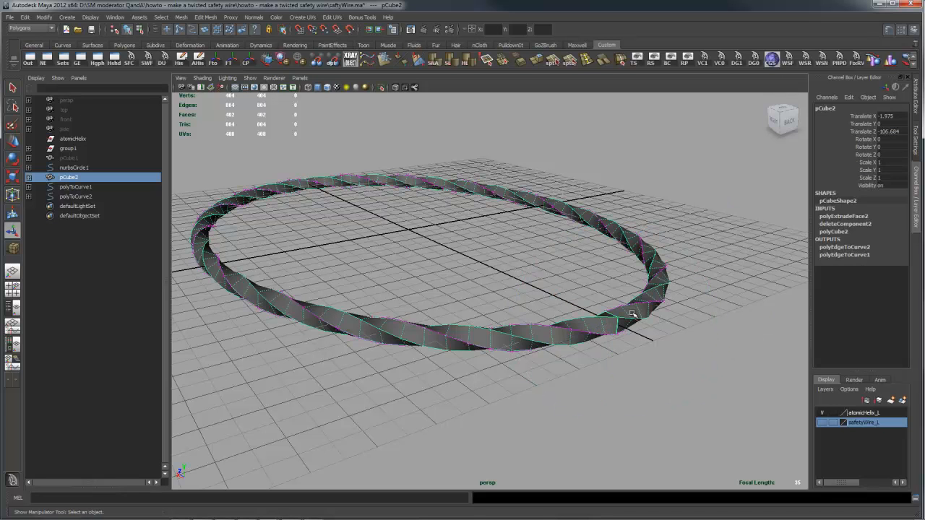
pyautogui.hotkey('ctrl', 'h')
pyautogui.keyDown('alt'); pyautogui.moveTo(595, 253); pyautogui.dragTo(663, 302); pyautogui.keyUp('alt')
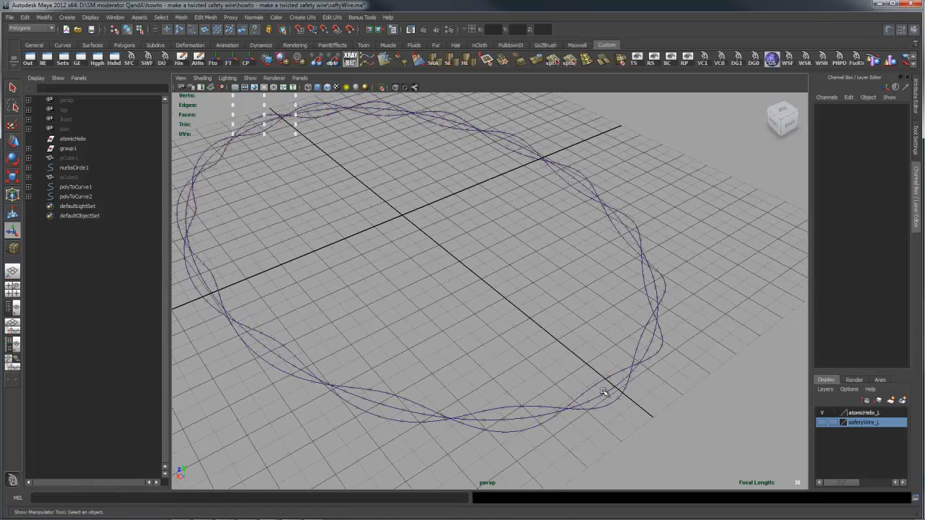
pyautogui.keyDown('alt'); pyautogui.moveTo(547, 355); pyautogui.dragTo(553, 349); pyautogui.keyUp('alt')
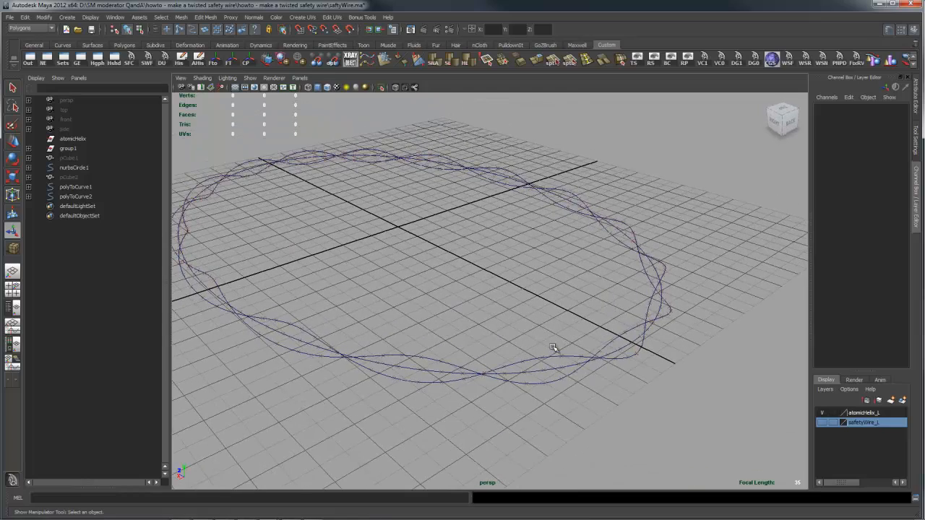
# - Draw a small NURBS circle at the centre of the grid, inside the intertwined curves
pyautogui.keyDown('alt'); pyautogui.moveTo(602, 322); pyautogui.dragTo(584, 335); pyautogui.keyUp('alt')
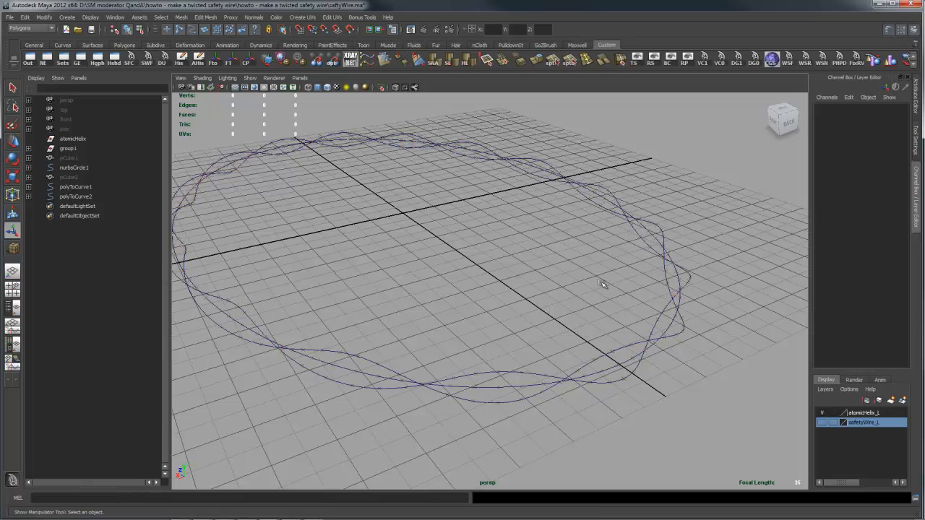
pyautogui.keyDown('alt'); pyautogui.moveTo(531, 268); pyautogui.dragTo(555, 282); pyautogui.keyUp('alt')
pyautogui.press('space')
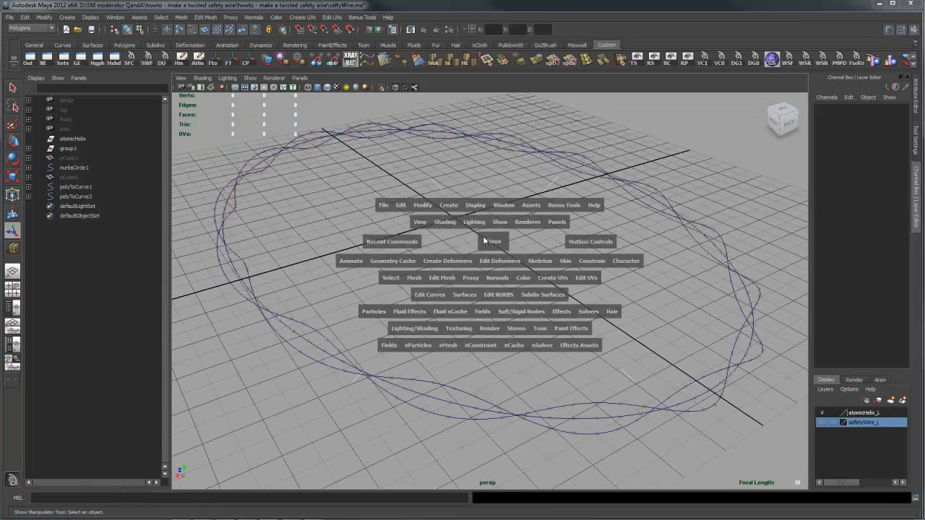
pyautogui.click(449, 206)
pyautogui.moveTo(489, 223)
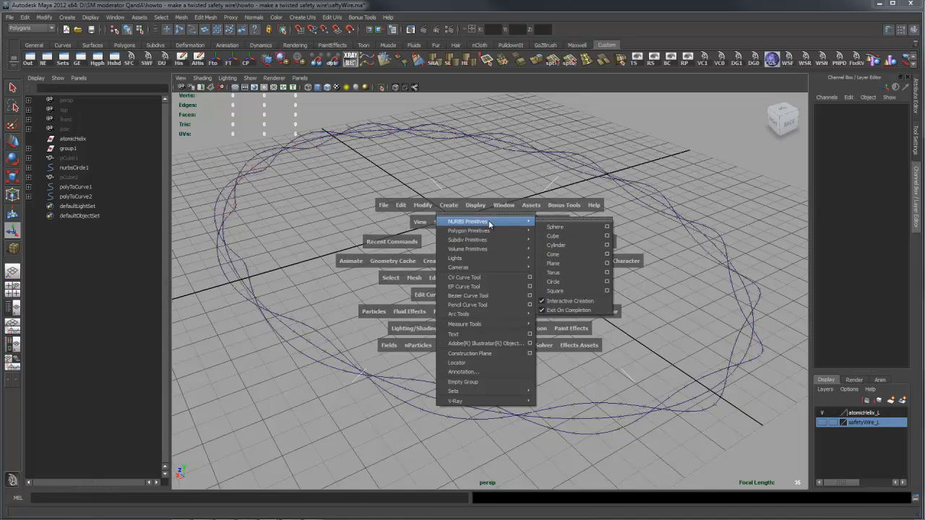
pyautogui.click(569, 282)
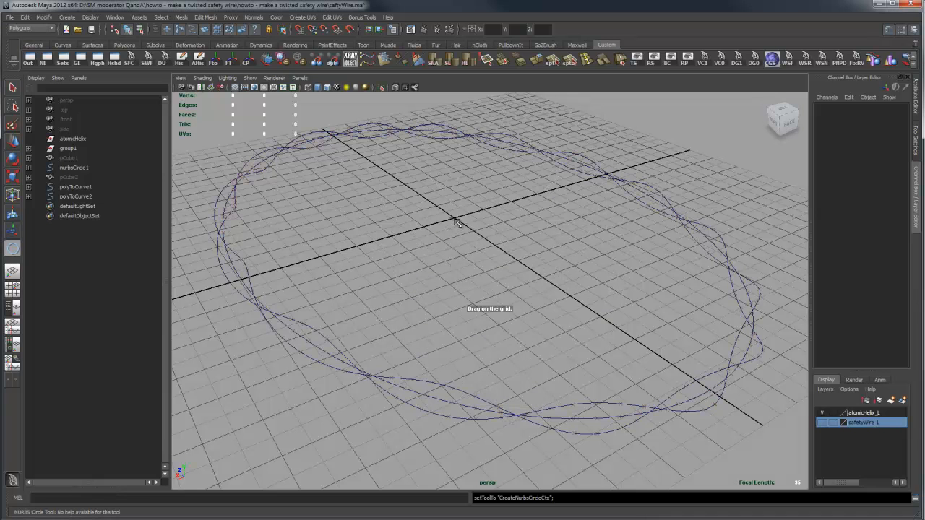
pyautogui.moveTo(454, 220); pyautogui.dragTo(461, 220)
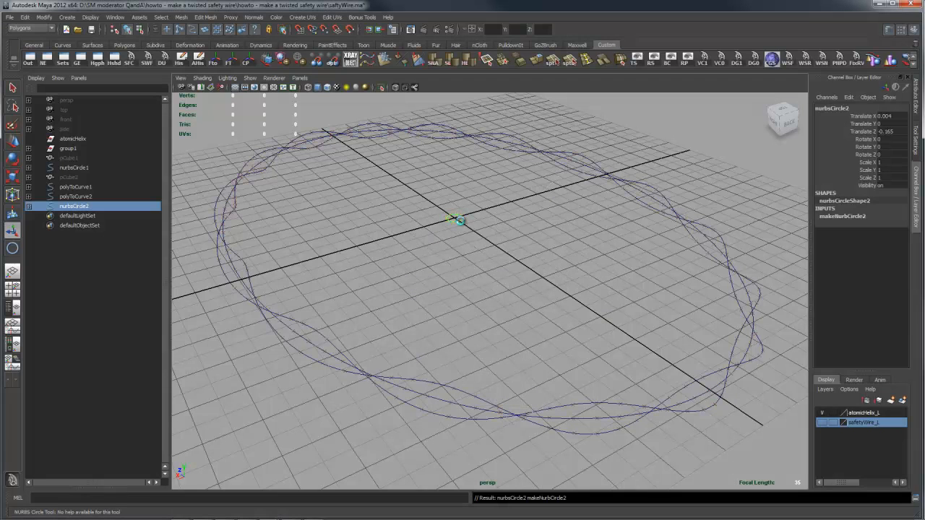
# - Select the curve polyToCurve1 and open the Open/Close Curve options
pyautogui.moveTo(684, 310)
pyautogui.keyDown('alt'); pyautogui.mouseDown()
pyautogui.moveTo(651, 315)
pyautogui.moveTo(586, 308)
pyautogui.moveTo(588, 299)
pyautogui.mouseUp(); pyautogui.keyUp('alt')
pyautogui.moveTo(640, 335)
pyautogui.keyDown('alt'); pyautogui.mouseDown()
pyautogui.moveTo(640, 350)
pyautogui.moveTo(614, 333)
pyautogui.mouseUp(); pyautogui.keyUp('alt')
pyautogui.moveTo(547, 316)
pyautogui.keyDown('alt'); pyautogui.mouseDown(button='right')
pyautogui.moveTo(620, 313)
pyautogui.moveTo(531, 275)
pyautogui.moveTo(583, 292)
pyautogui.moveTo(727, 308)
pyautogui.moveTo(719, 308)
pyautogui.mouseUp(button='right'); pyautogui.keyUp('alt')
pyautogui.keyDown('alt'); pyautogui.moveTo(715, 234); pyautogui.dragTo(647, 261, button='middle'); pyautogui.keyUp('alt')
pyautogui.click(450, 276)
pyautogui.keyDown('alt'); pyautogui.moveTo(629, 342); pyautogui.dragTo(564, 326, button='right'); pyautogui.keyUp('alt')
pyautogui.keyDown('alt'); pyautogui.moveTo(564, 326); pyautogui.dragTo(512, 327); pyautogui.keyUp('alt')
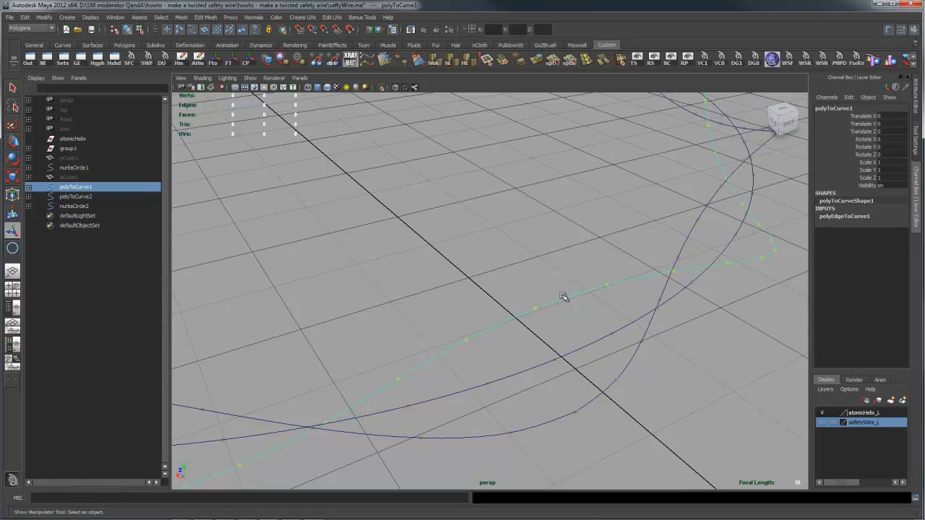
pyautogui.keyDown('shift'); pyautogui.moveTo(563, 297); pyautogui.dragTo(645, 287, button='right'); pyautogui.keyUp('shift')
pyautogui.moveTo(547, 431); pyautogui.dragTo(371, 143)
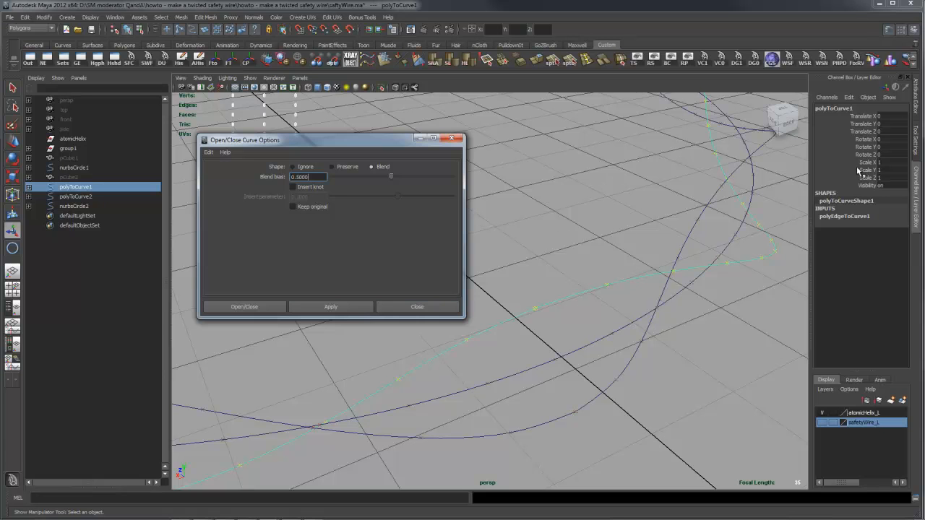
# - Close polyToCurve1 using the Blend shape with a blend bias of 0.5, and check the Form attribute of its shape
pyautogui.click(916, 112)
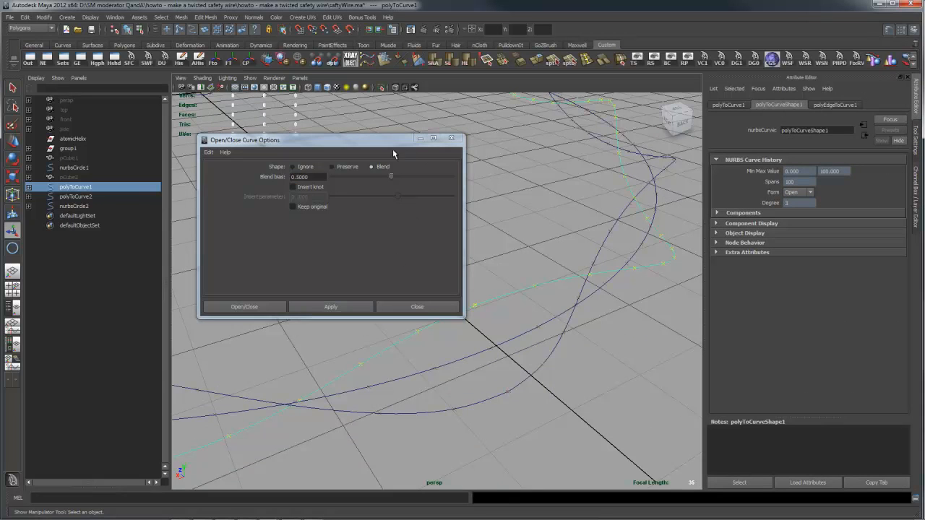
pyautogui.moveTo(392, 140); pyautogui.dragTo(375, 141)
pyautogui.click(312, 307)
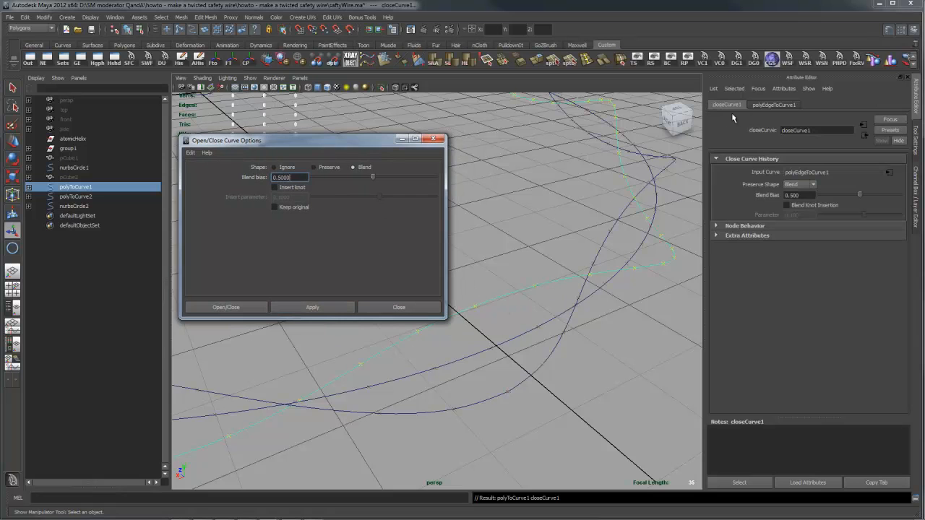
pyautogui.click(770, 105)
pyautogui.click(726, 105)
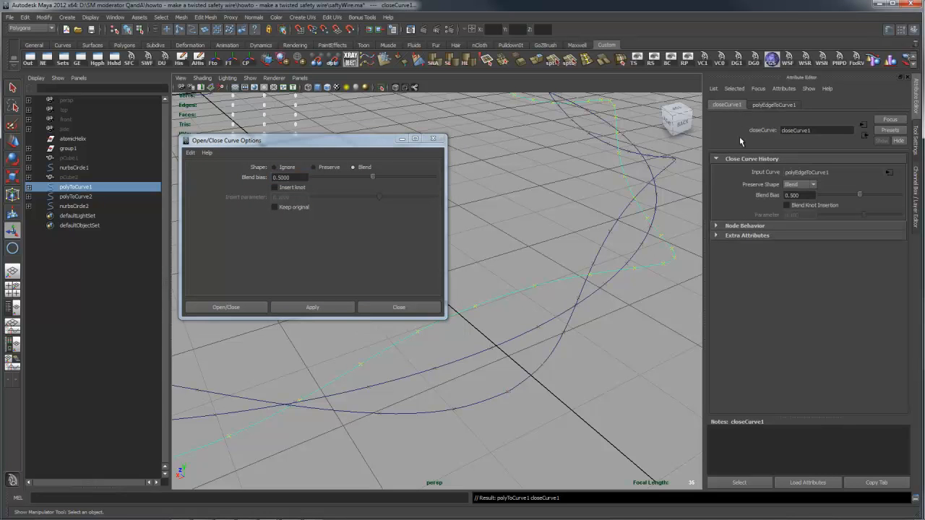
pyautogui.click(913, 108)
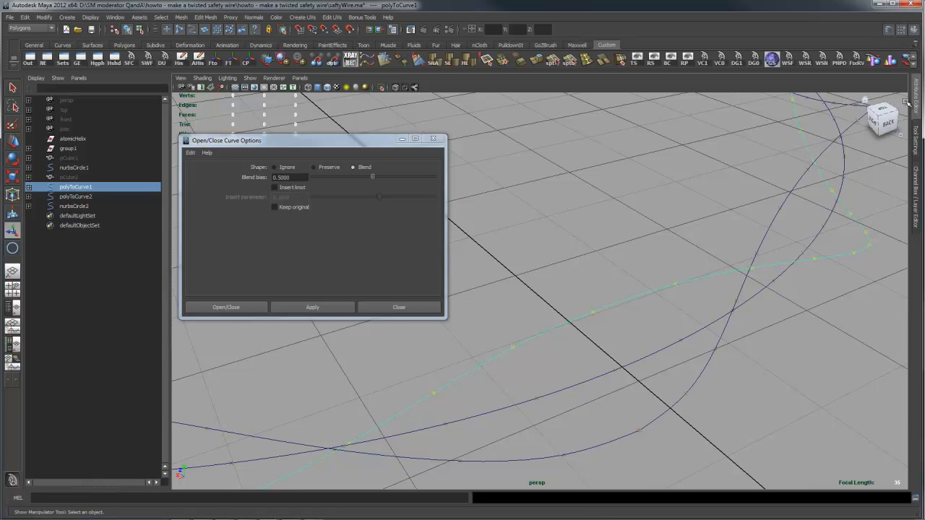
pyautogui.click(916, 108)
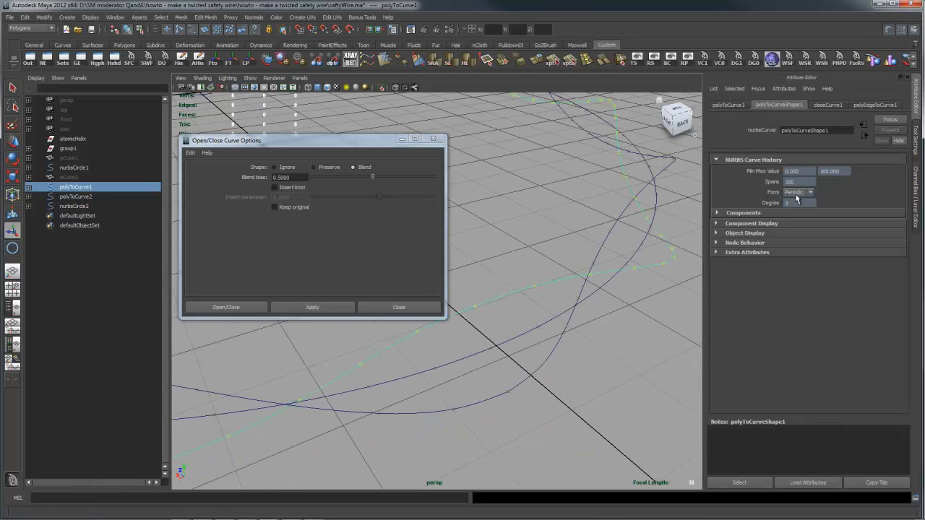
# - Close polyToCurve2 with the same Blend settings, check its Form attribute and dismiss the Open/Close Curve options
pyautogui.moveTo(526, 361); pyautogui.dragTo(564, 402)
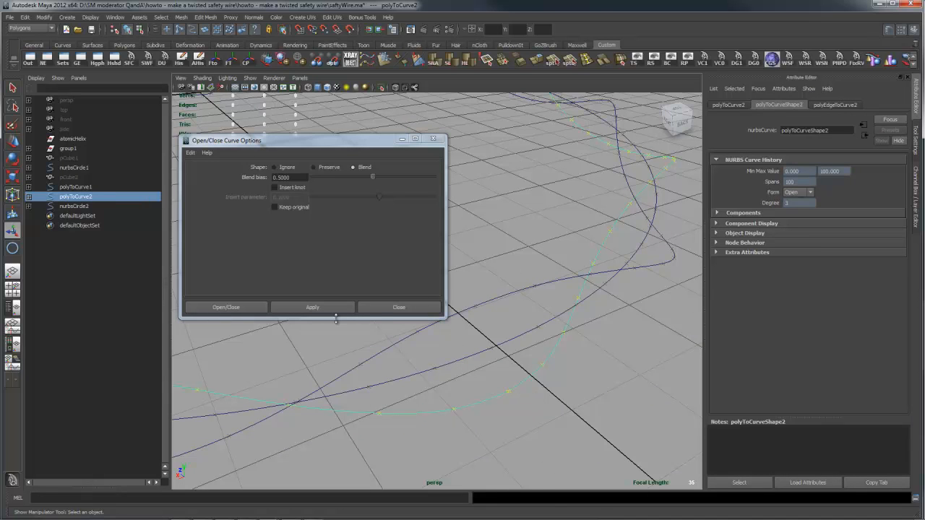
pyautogui.click(318, 307)
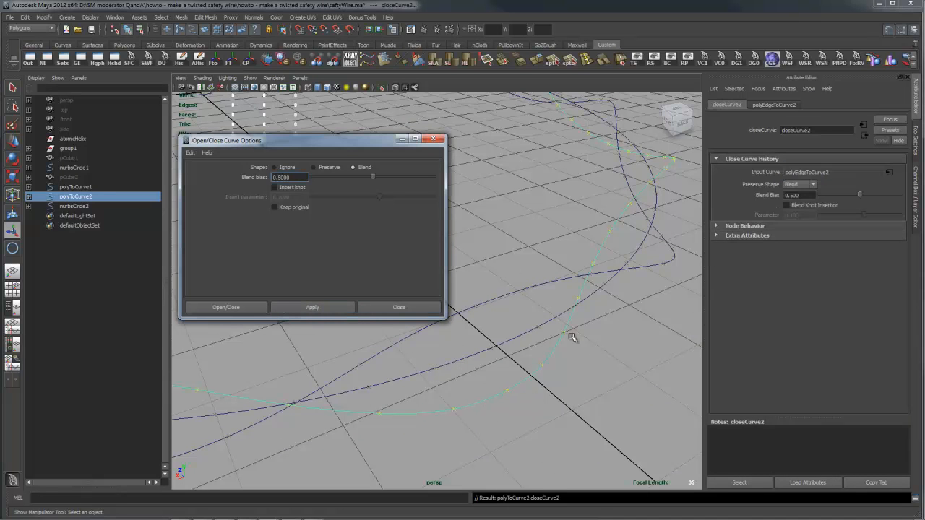
pyautogui.click(600, 353)
pyautogui.moveTo(535, 352); pyautogui.dragTo(572, 383)
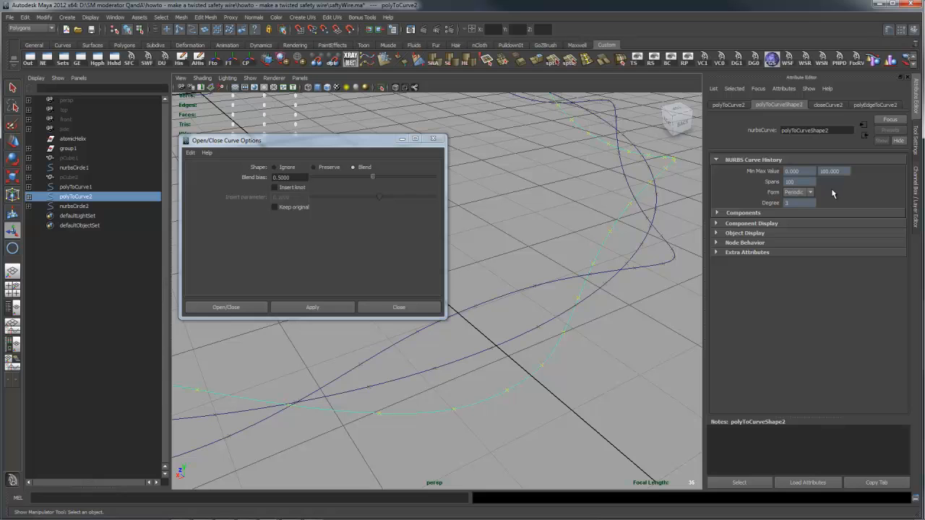
pyautogui.click(433, 138)
# - Select the small central circle and polyToCurve2 as profile and path, and open the surface Extrude options
pyautogui.keyDown('alt'); pyautogui.moveTo(614, 314); pyautogui.dragTo(461, 310); pyautogui.keyUp('alt')
pyautogui.click(444, 287)
pyautogui.click(411, 250)
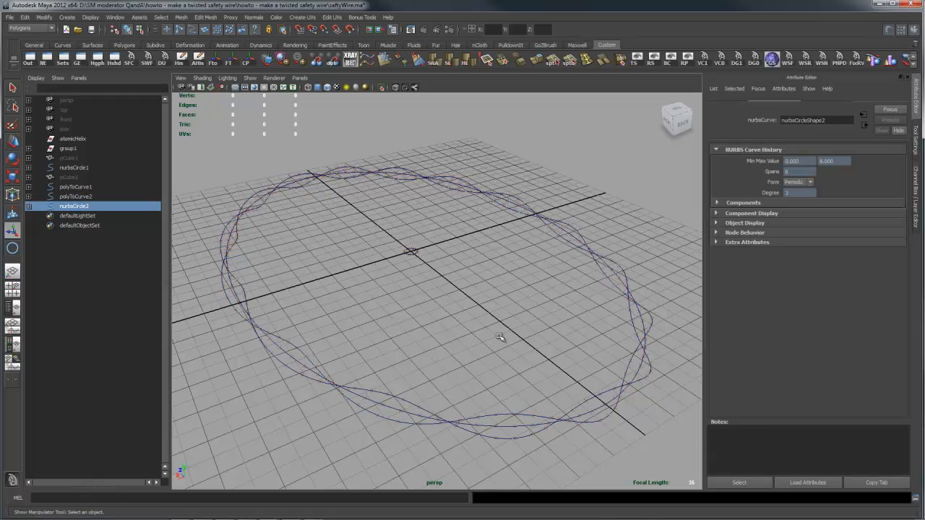
pyautogui.keyDown('shift'); pyautogui.click(519, 414); pyautogui.keyUp('shift')
pyautogui.press('space')
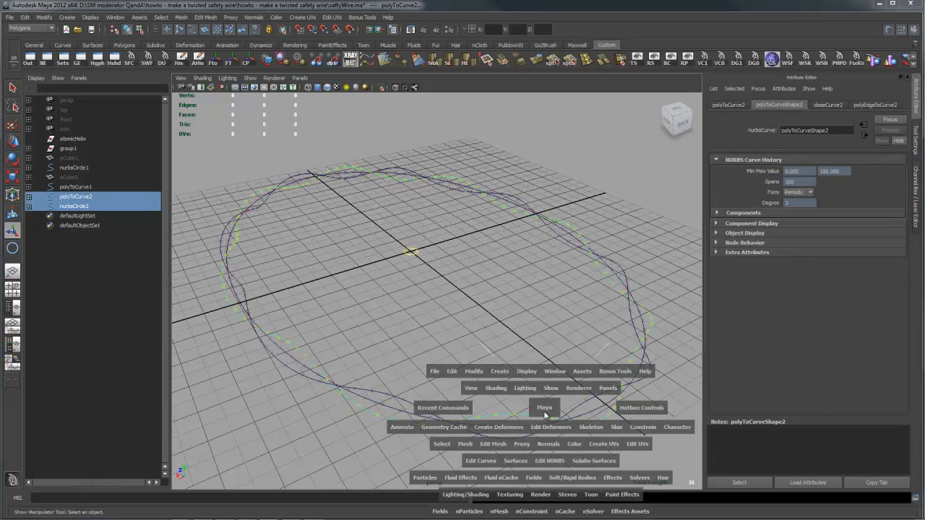
pyautogui.click(516, 462)
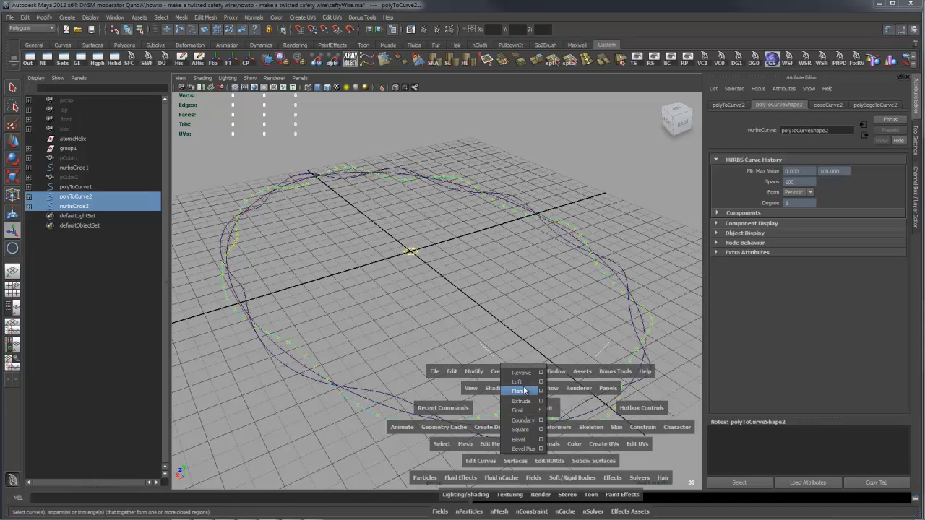
pyautogui.click(542, 401)
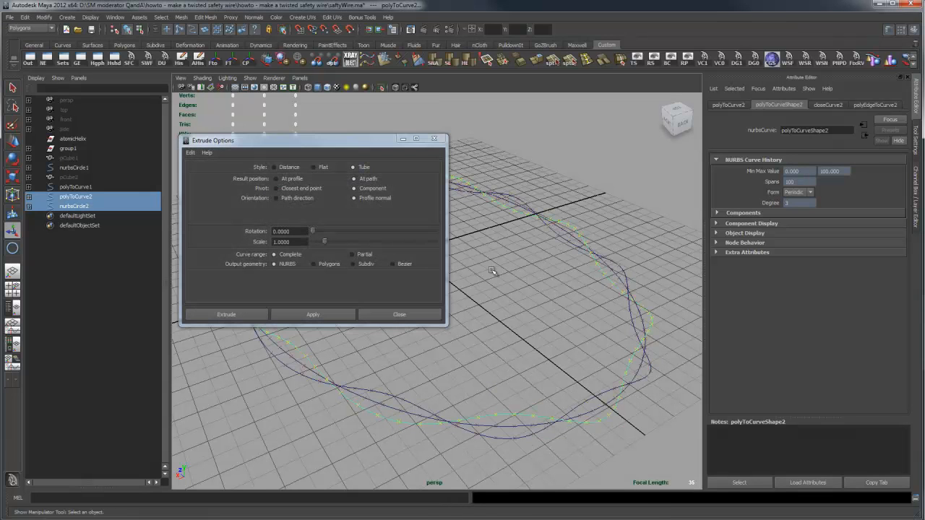
# - Reset the Extrude options, keep the Tube style, and choose At path, Component pivot and Profile normal orientation
pyautogui.click(192, 155)
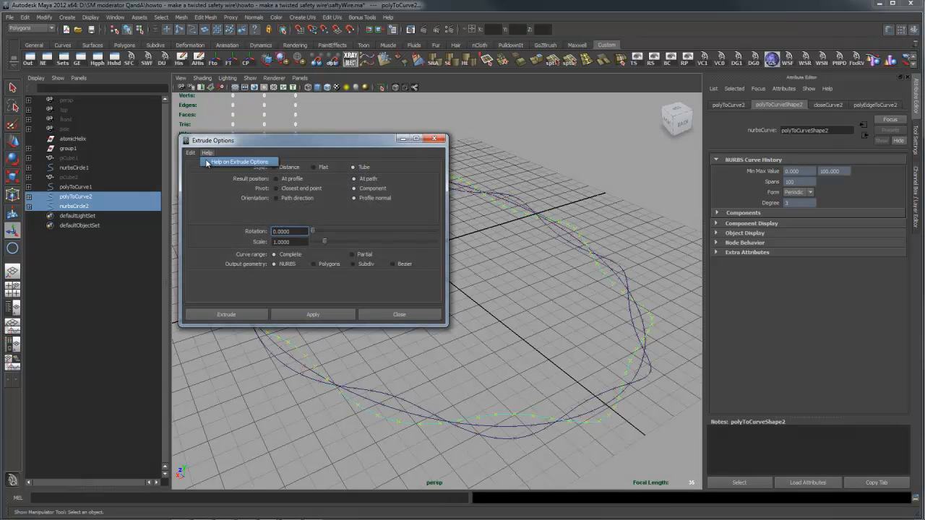
pyautogui.click(206, 170)
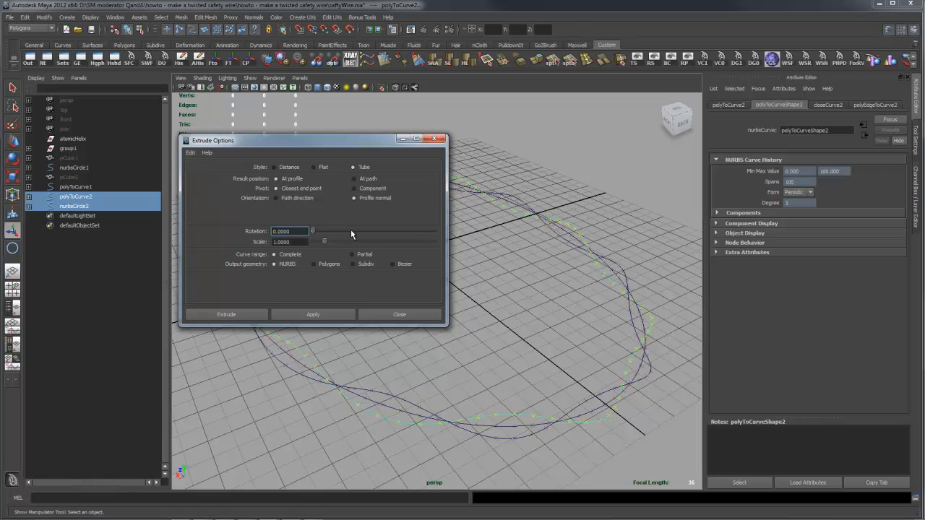
pyautogui.moveTo(348, 144); pyautogui.dragTo(299, 323)
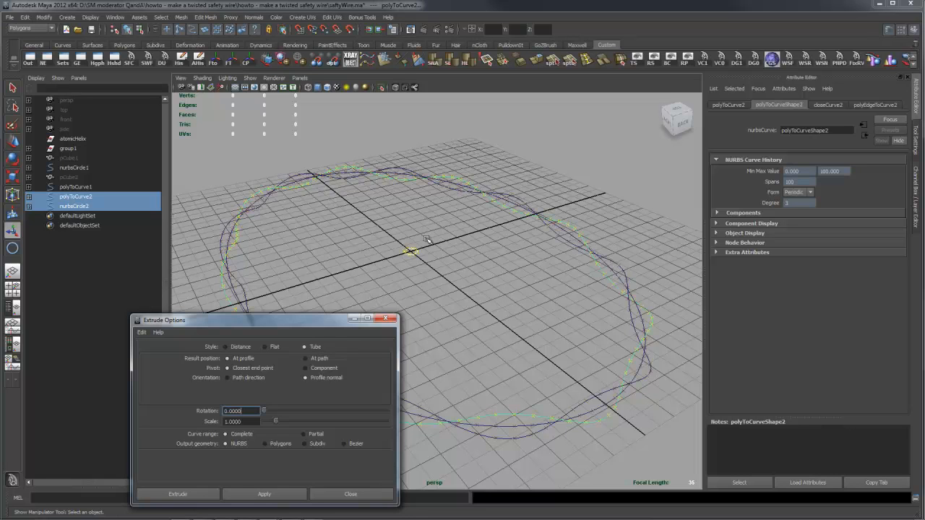
pyautogui.click(305, 378)
# - Extrude the small circle along polyToCurve2 as a complete NURBS tube with rotation 0 and scale 1
pyautogui.keyDown('alt'); pyautogui.moveTo(534, 275); pyautogui.dragTo(539, 275); pyautogui.keyUp('alt')
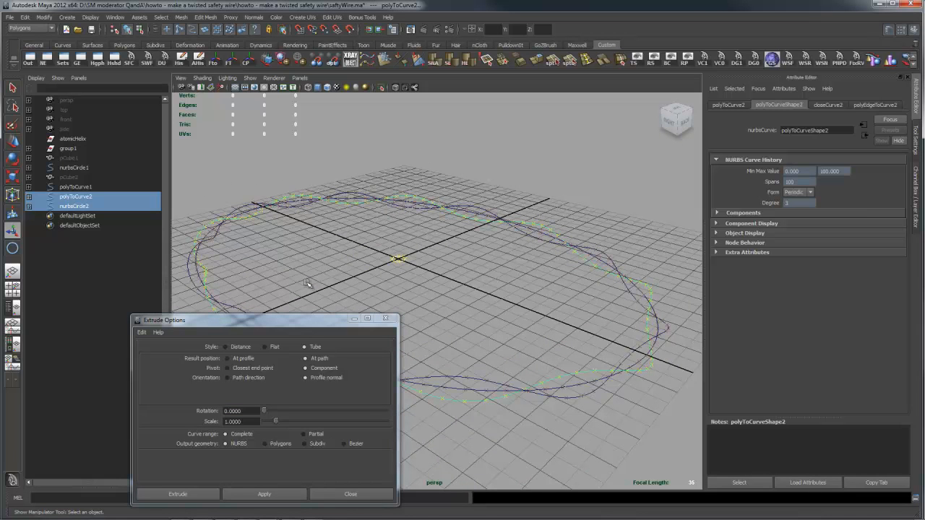
pyautogui.keyDown('alt'); pyautogui.moveTo(543, 296); pyautogui.dragTo(533, 287); pyautogui.keyUp('alt')
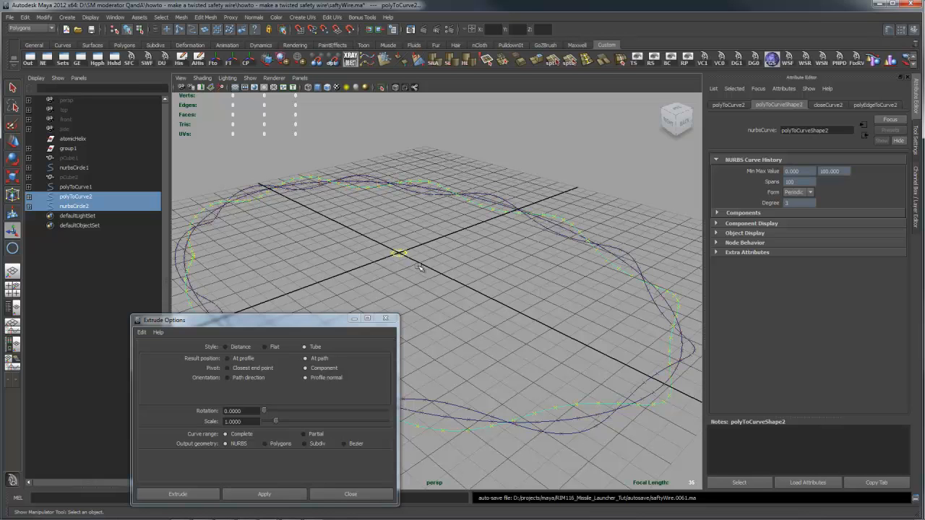
pyautogui.keyDown('alt'); pyautogui.moveTo(554, 260); pyautogui.dragTo(492, 263); pyautogui.keyUp('alt')
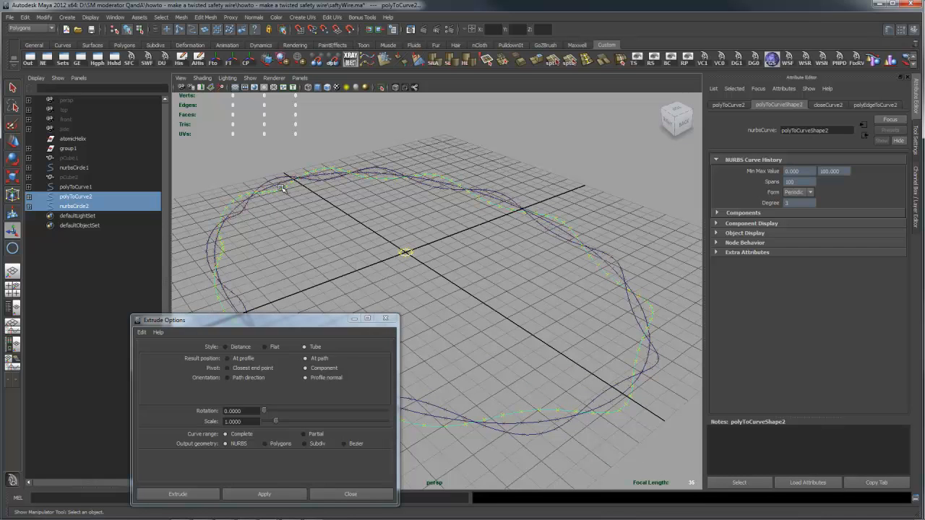
pyautogui.moveTo(336, 321); pyautogui.dragTo(312, 280)
pyautogui.keyDown('alt'); pyautogui.moveTo(491, 280); pyautogui.dragTo(531, 299, button='middle'); pyautogui.keyUp('alt')
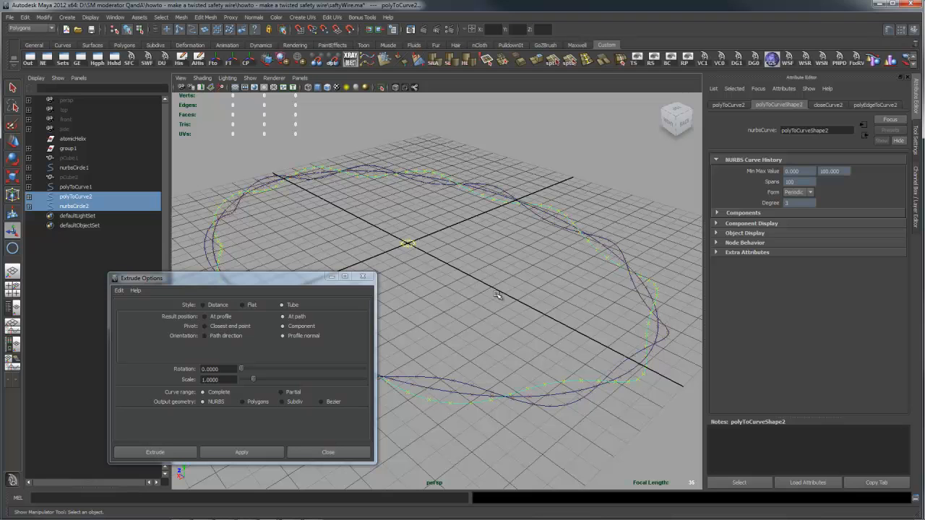
pyautogui.click(281, 448)
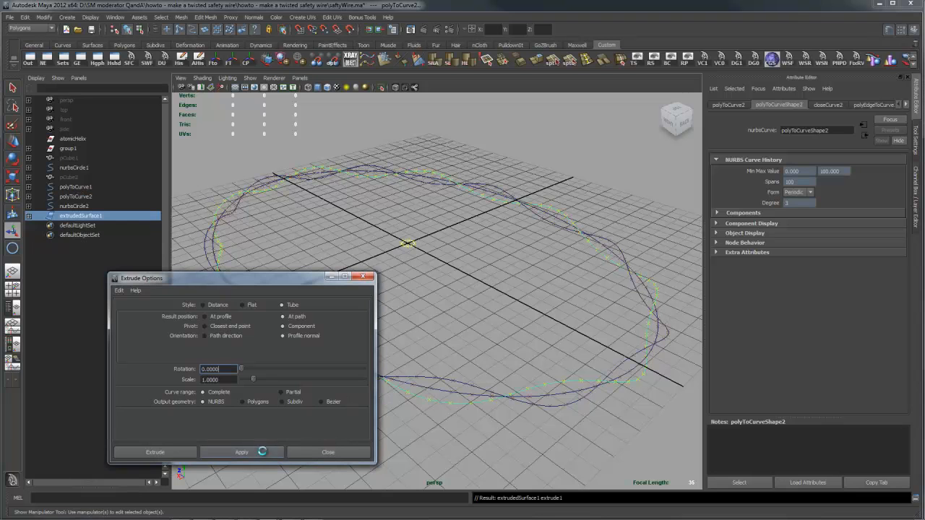
pyautogui.scroll(5, 568, 324)
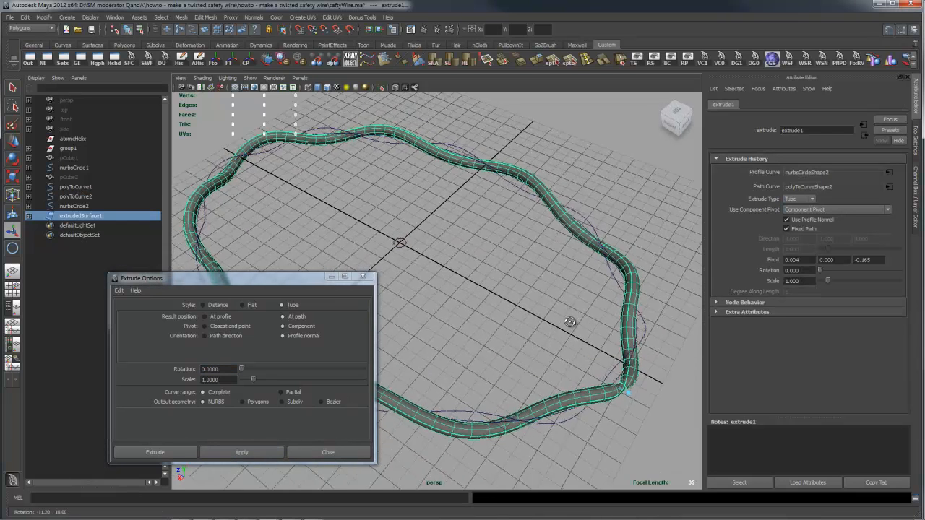
pyautogui.keyDown('alt'); pyautogui.moveTo(532, 329); pyautogui.dragTo(529, 323); pyautogui.keyUp('alt')
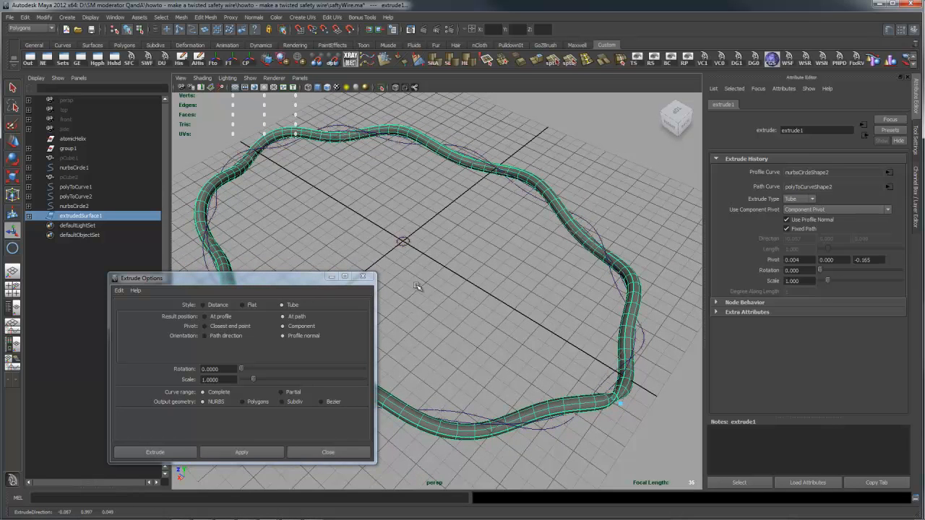
# - Scale down the profile circle nurbsCircle2 to make the extruded tube thinner
pyautogui.click(405, 244)
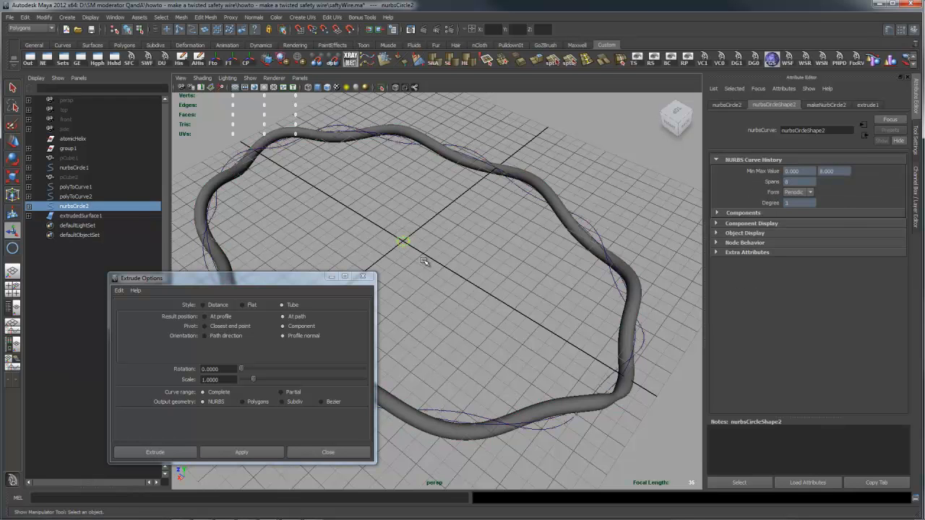
pyautogui.press('r')
pyautogui.moveTo(403, 241); pyautogui.dragTo(398, 237)
pyautogui.keyDown('alt'); pyautogui.moveTo(547, 363); pyautogui.dragTo(502, 297, button='middle'); pyautogui.keyUp('alt')
pyautogui.keyDown('alt'); pyautogui.moveTo(505, 299); pyautogui.dragTo(596, 306, button='right'); pyautogui.keyUp('alt')
pyautogui.keyDown('alt'); pyautogui.moveTo(597, 306); pyautogui.dragTo(550, 282, button='middle'); pyautogui.keyUp('alt')
# - Switch the extruded tube to control vertex editing and select vertices across the bend near the grid's centre line
pyautogui.click(544, 297)
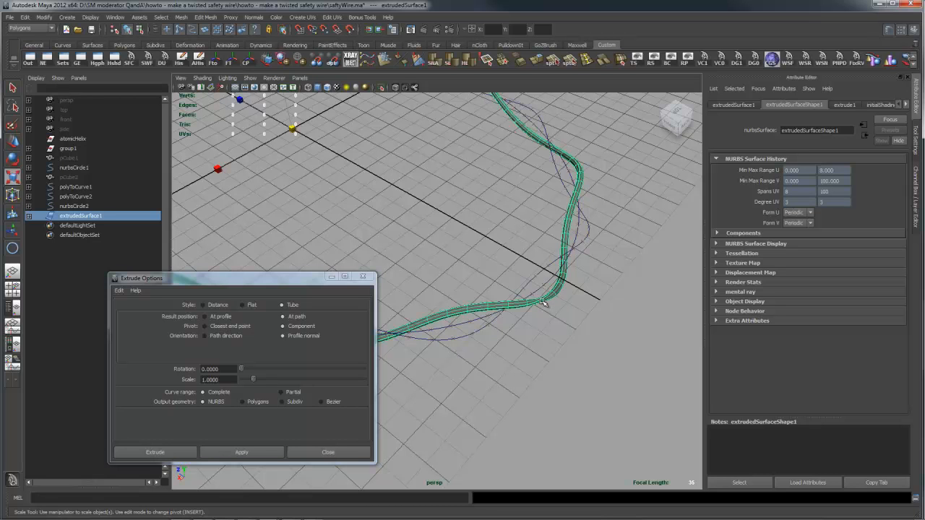
pyautogui.keyDown('alt'); pyautogui.moveTo(575, 291); pyautogui.dragTo(622, 297); pyautogui.keyUp('alt')
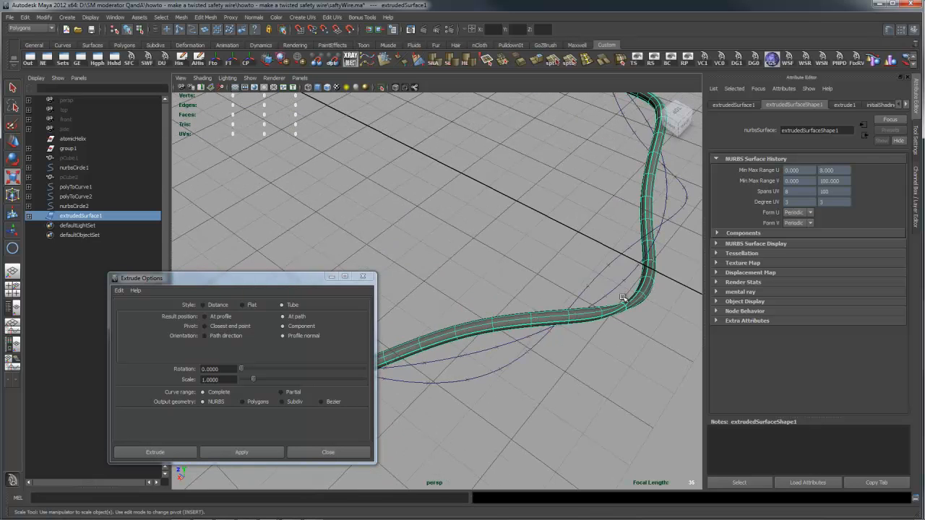
pyautogui.moveTo(629, 304); pyautogui.dragTo(598, 304, button='right')
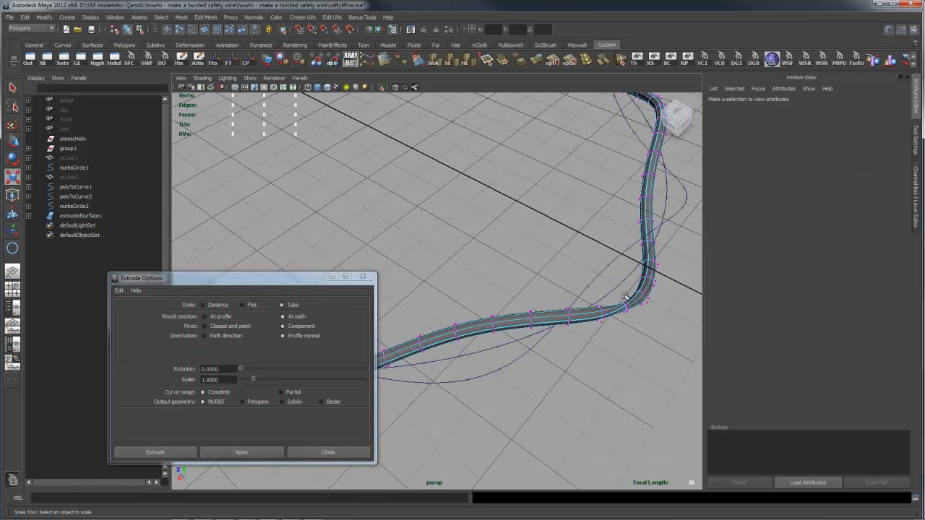
pyautogui.keyDown('alt'); pyautogui.moveTo(662, 277); pyautogui.dragTo(615, 279); pyautogui.keyUp('alt')
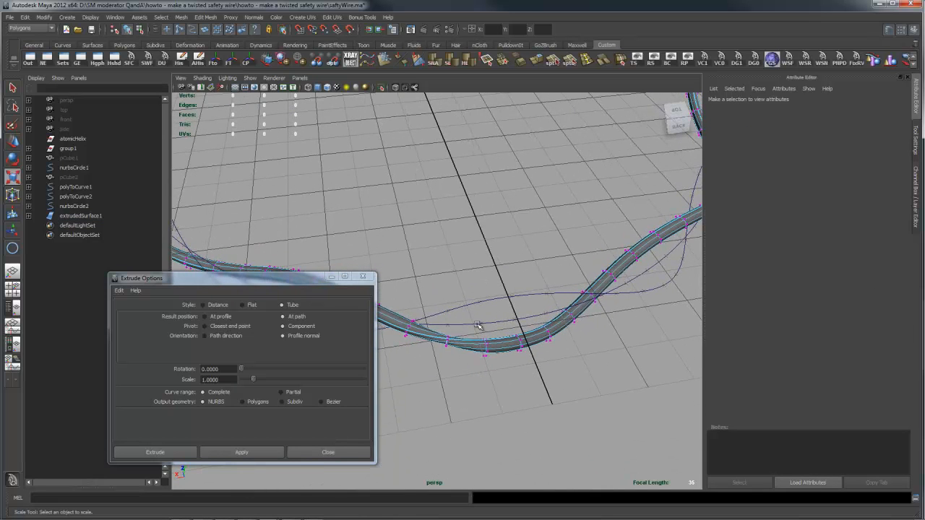
pyautogui.click(455, 349)
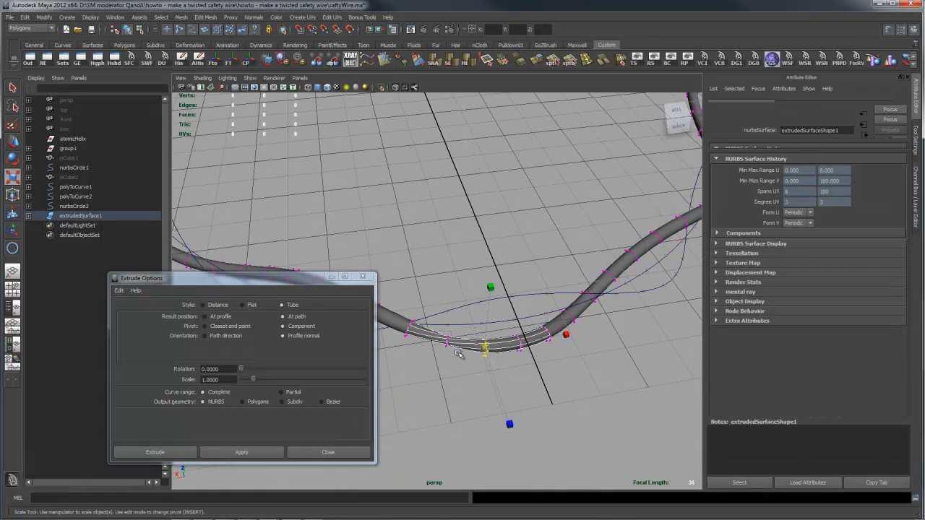
# - Extrude the profile circle nurbsCircle2 along polyToCurve1 as a second tube with the same options, and close the Extrude options
pyautogui.moveTo(449, 341); pyautogui.dragTo(453, 336)
pyautogui.keyDown('alt'); pyautogui.moveTo(597, 317); pyautogui.dragTo(590, 318, button='right'); pyautogui.keyUp('alt')
pyautogui.keyDown('alt'); pyautogui.moveTo(590, 317); pyautogui.dragTo(517, 271); pyautogui.keyUp('alt')
pyautogui.keyDown('alt'); pyautogui.moveTo(518, 271); pyautogui.dragTo(629, 339, button='middle'); pyautogui.keyUp('alt')
pyautogui.keyDown('alt'); pyautogui.moveTo(628, 339); pyautogui.dragTo(590, 326, button='right'); pyautogui.keyUp('alt')
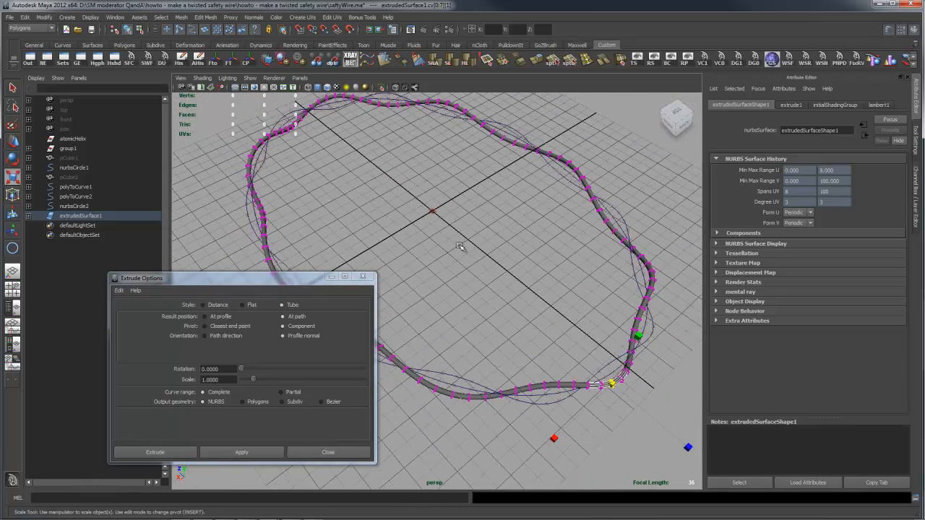
pyautogui.click(435, 213)
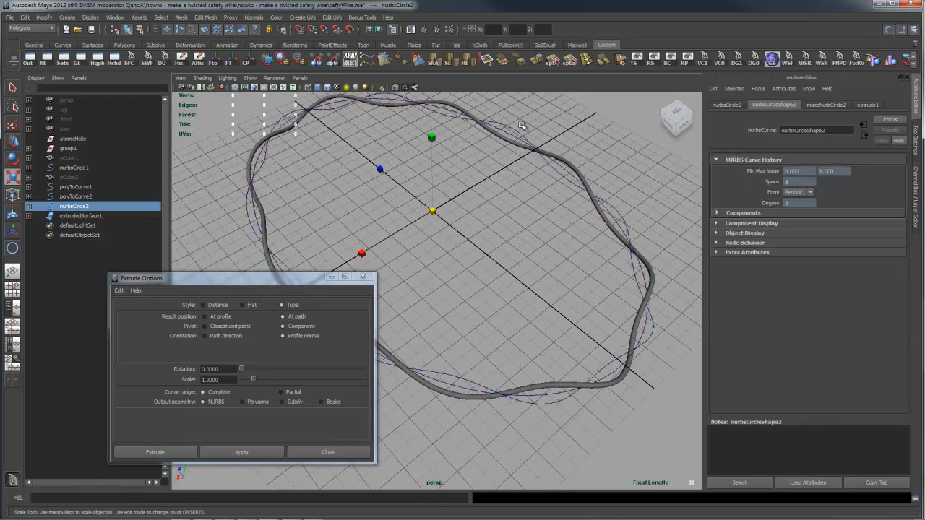
pyautogui.keyDown('shift'); pyautogui.click(539, 149); pyautogui.keyUp('shift')
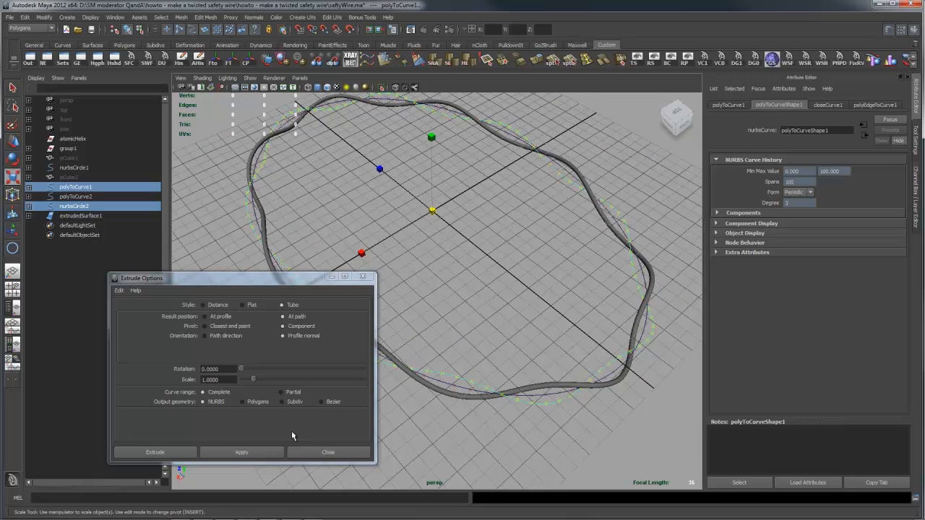
pyautogui.click(274, 453)
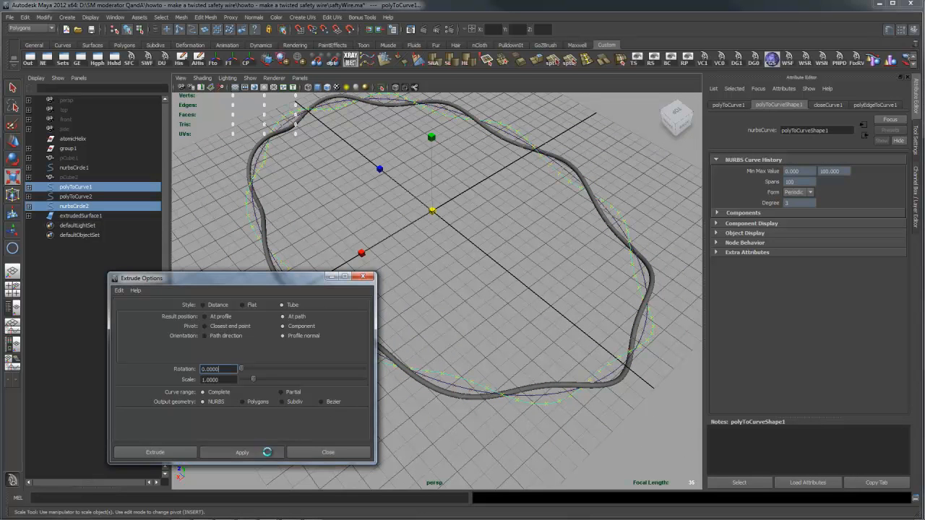
pyautogui.click(370, 279)
# - Inspect the control vertices of the second tube near the grid's centre line, and examine both intertwined tubes around the loop
pyautogui.keyDown('alt'); pyautogui.moveTo(539, 316); pyautogui.dragTo(512, 312); pyautogui.keyUp('alt')
pyautogui.keyDown('alt'); pyautogui.moveTo(511, 311); pyautogui.dragTo(432, 276, button='middle'); pyautogui.keyUp('alt')
pyautogui.keyDown('alt'); pyautogui.moveTo(386, 286); pyautogui.dragTo(513, 304, button='right'); pyautogui.keyUp('alt')
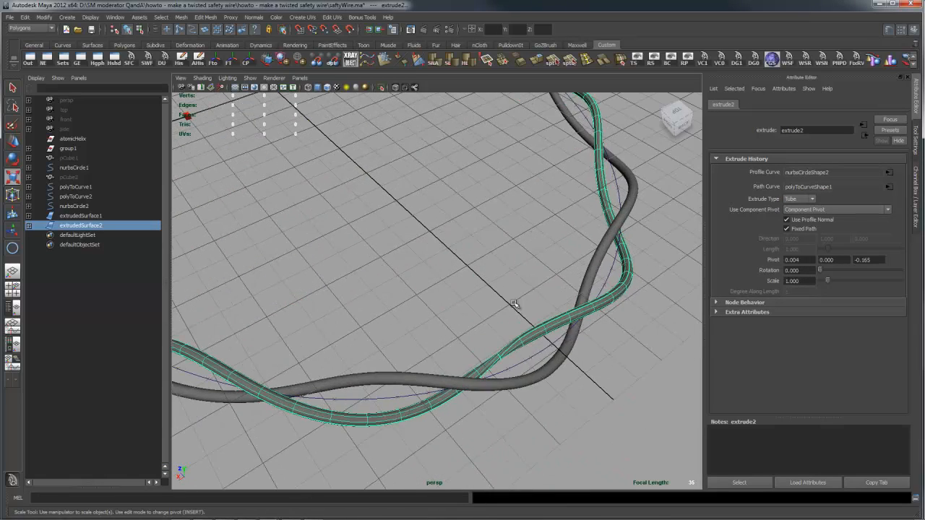
pyautogui.moveTo(521, 348); pyautogui.dragTo(485, 341, button='right')
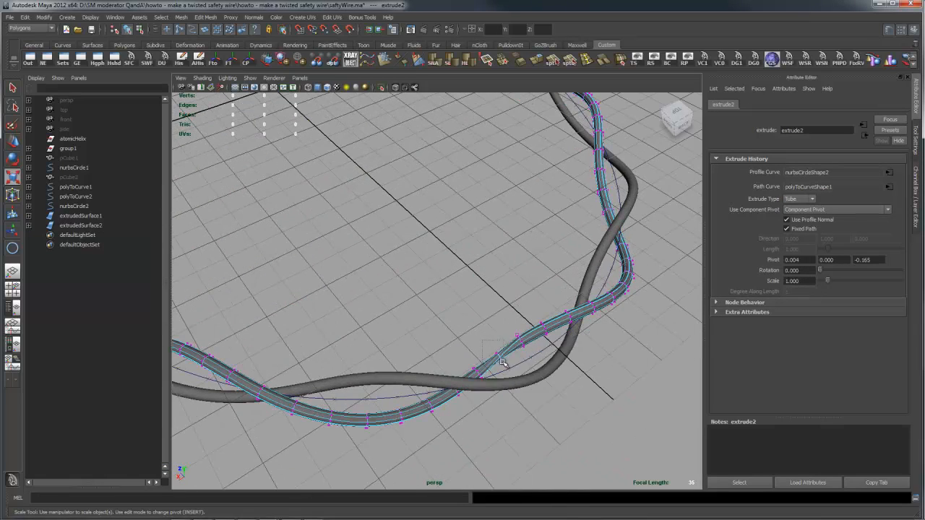
pyautogui.moveTo(490, 347); pyautogui.dragTo(505, 357)
pyautogui.click(614, 380)
pyautogui.keyDown('alt'); pyautogui.moveTo(624, 372); pyautogui.dragTo(541, 303); pyautogui.keyUp('alt')
pyautogui.moveTo(541, 294); pyautogui.dragTo(583, 282, button='right')
pyautogui.keyDown('alt'); pyautogui.moveTo(578, 398); pyautogui.dragTo(510, 381, button='right'); pyautogui.keyUp('alt')
pyautogui.keyDown('alt'); pyautogui.moveTo(510, 381); pyautogui.dragTo(596, 406); pyautogui.keyUp('alt')
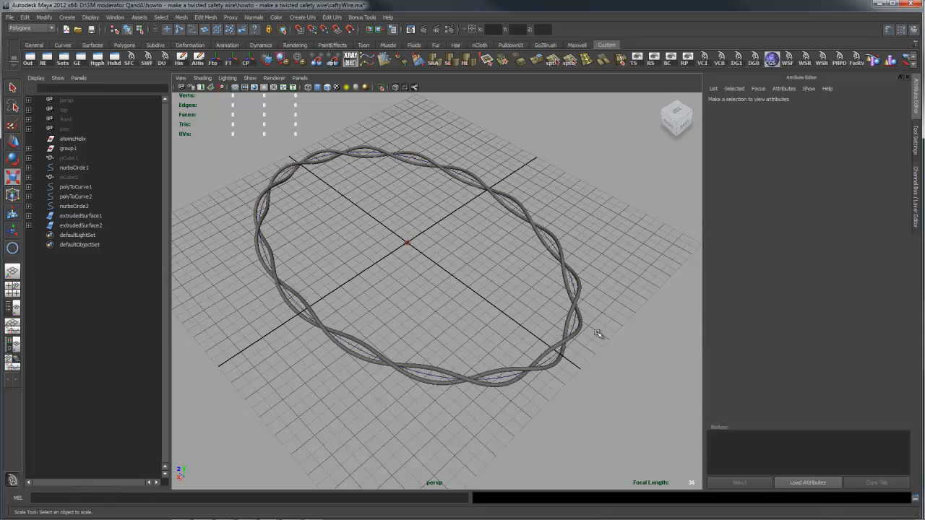
pyautogui.scroll(5, 595, 336)
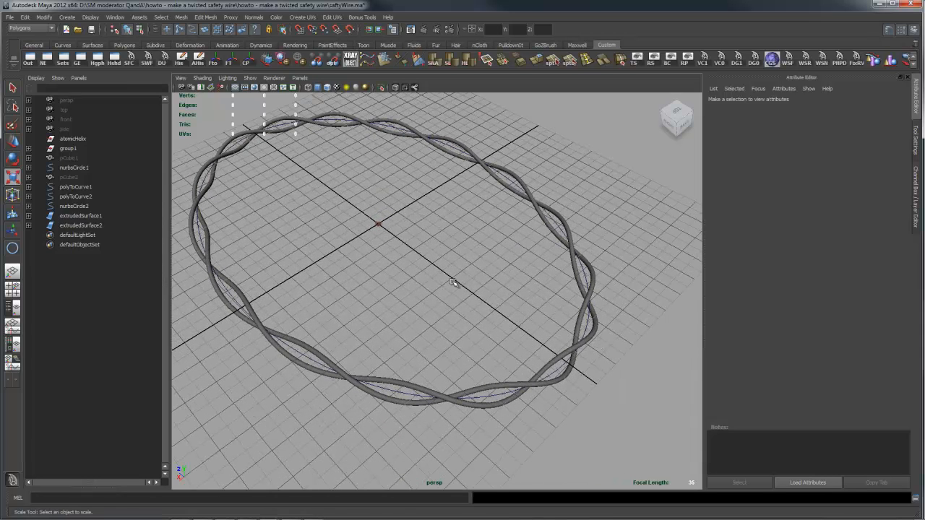
# - Set the Twist of pCube2's polyExtrudeFace2 node to 5770 to wind the two wires more tightly
pyautogui.click(71, 178)
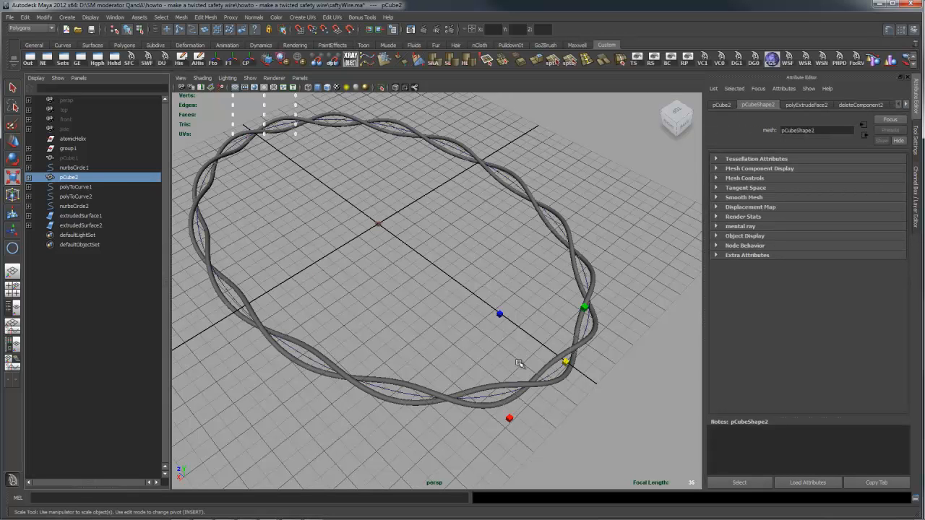
pyautogui.keyDown('alt'); pyautogui.moveTo(567, 386); pyautogui.dragTo(605, 342); pyautogui.keyUp('alt')
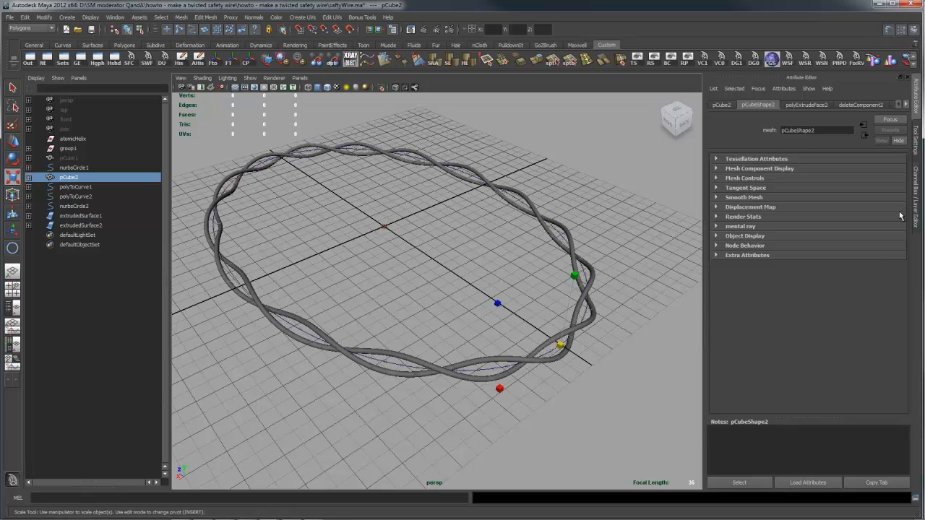
pyautogui.click(919, 178)
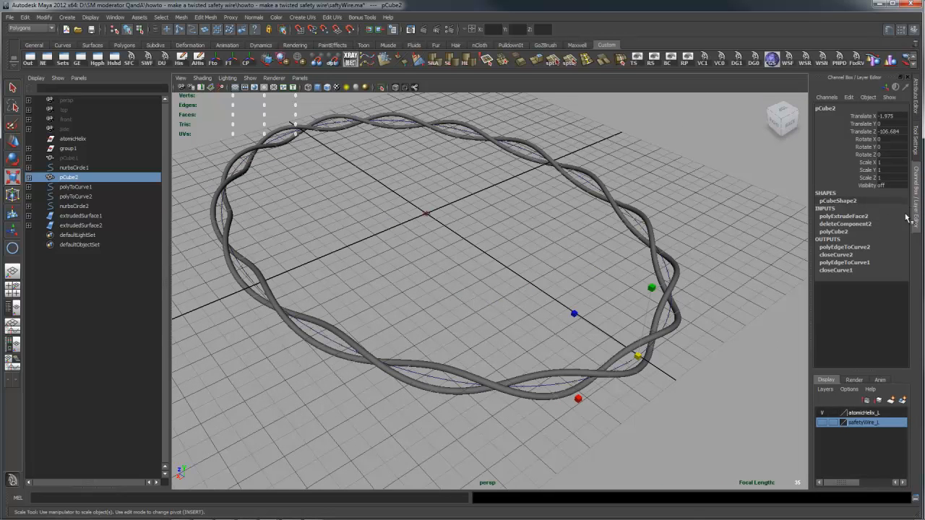
pyautogui.click(858, 217)
pyautogui.moveTo(905, 219); pyautogui.dragTo(904, 325)
pyautogui.click(877, 280)
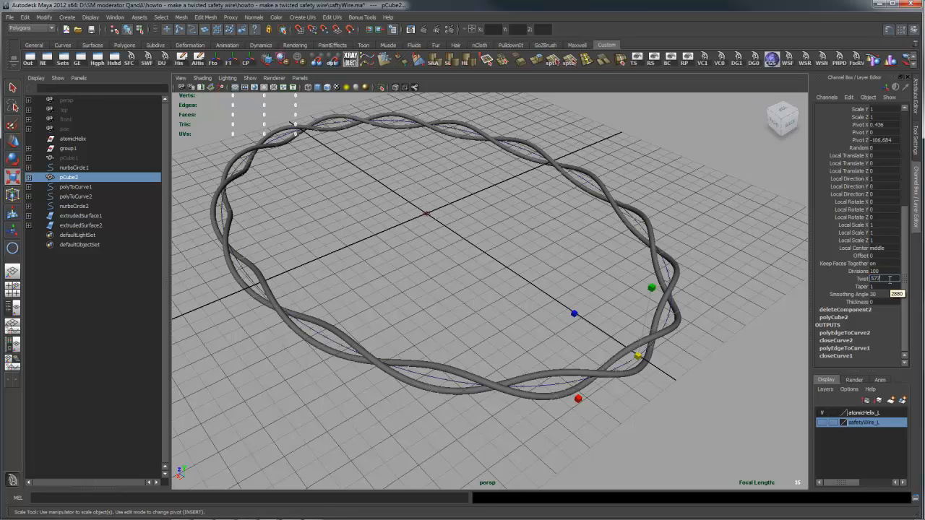
pyautogui.press('Return')
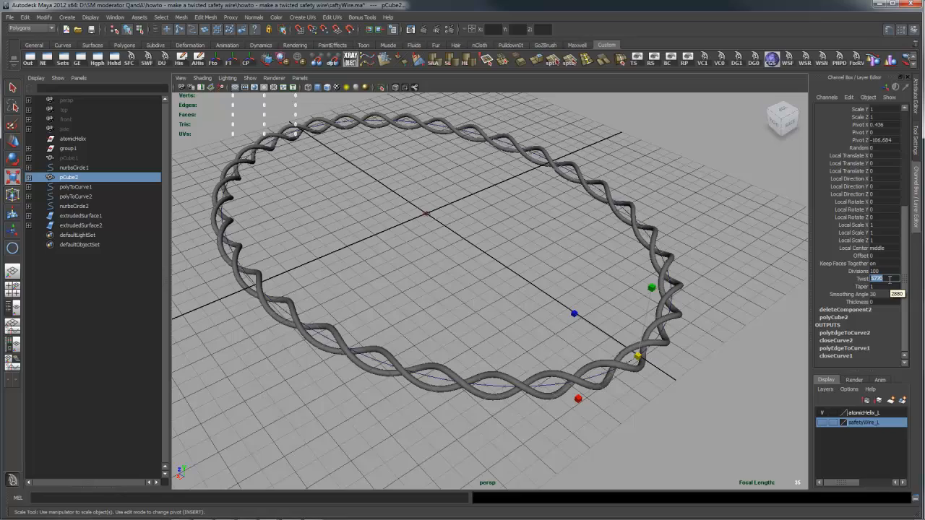
# - Examine the bends of the more tightly twisted tubes close up and around the whole loop
pyautogui.keyDown('alt'); pyautogui.moveTo(680, 298); pyautogui.dragTo(753, 340); pyautogui.keyUp('alt')
pyautogui.keyDown('alt'); pyautogui.moveTo(671, 362); pyautogui.dragTo(652, 382); pyautogui.keyUp('alt')
pyautogui.keyDown('alt'); pyautogui.moveTo(652, 382); pyautogui.dragTo(527, 311, button='middle'); pyautogui.keyUp('alt')
pyautogui.keyDown('alt'); pyautogui.moveTo(528, 313); pyautogui.dragTo(663, 354, button='right'); pyautogui.keyUp('alt')
pyautogui.keyDown('alt'); pyautogui.moveTo(663, 354); pyautogui.dragTo(712, 385); pyautogui.keyUp('alt')
pyautogui.click(690, 381)
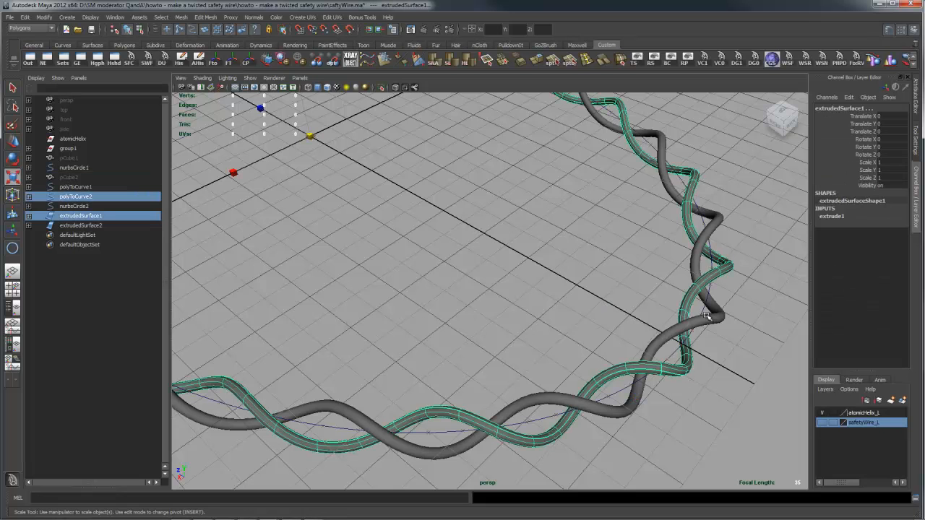
pyautogui.keyDown('alt'); pyautogui.moveTo(727, 382); pyautogui.dragTo(690, 381); pyautogui.keyUp('alt')
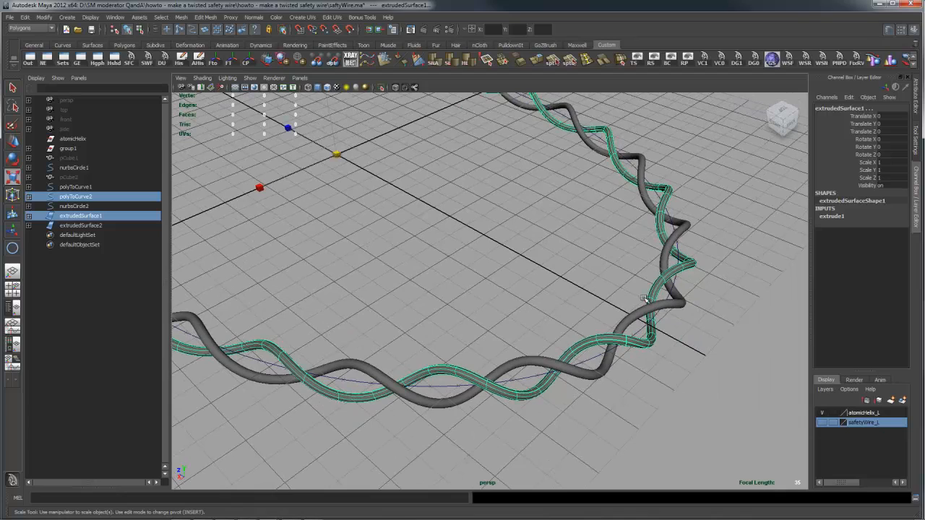
pyautogui.keyDown('alt'); pyautogui.moveTo(727, 376); pyautogui.dragTo(685, 401); pyautogui.keyUp('alt')
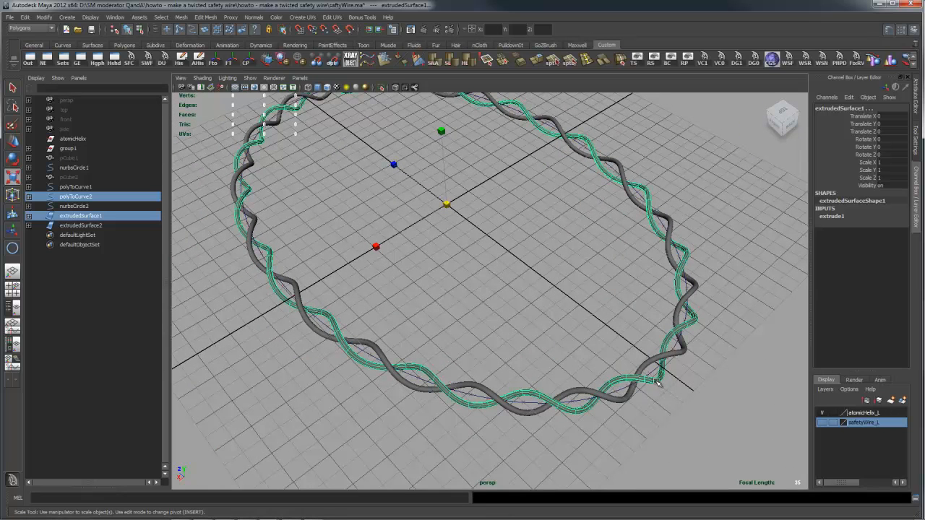
pyautogui.keyDown('alt'); pyautogui.moveTo(604, 365); pyautogui.dragTo(701, 399); pyautogui.keyUp('alt')
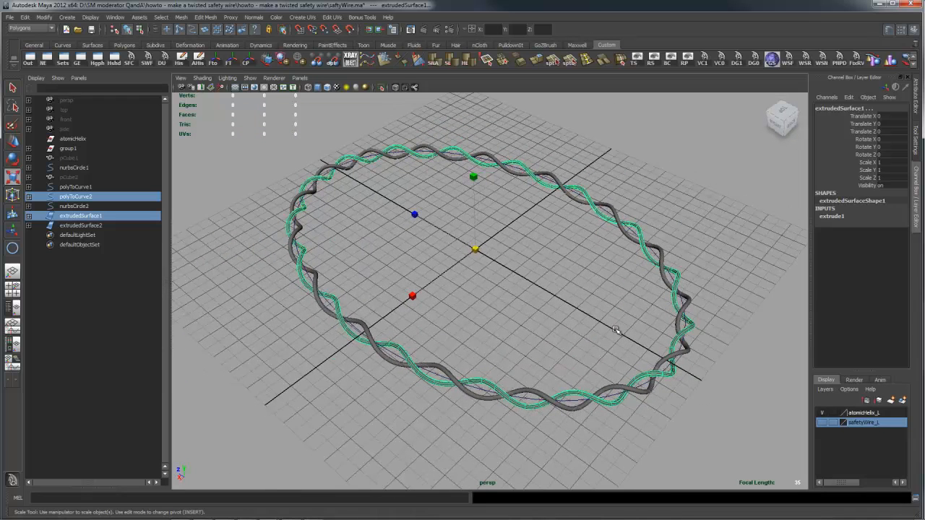
pyautogui.click(557, 274)
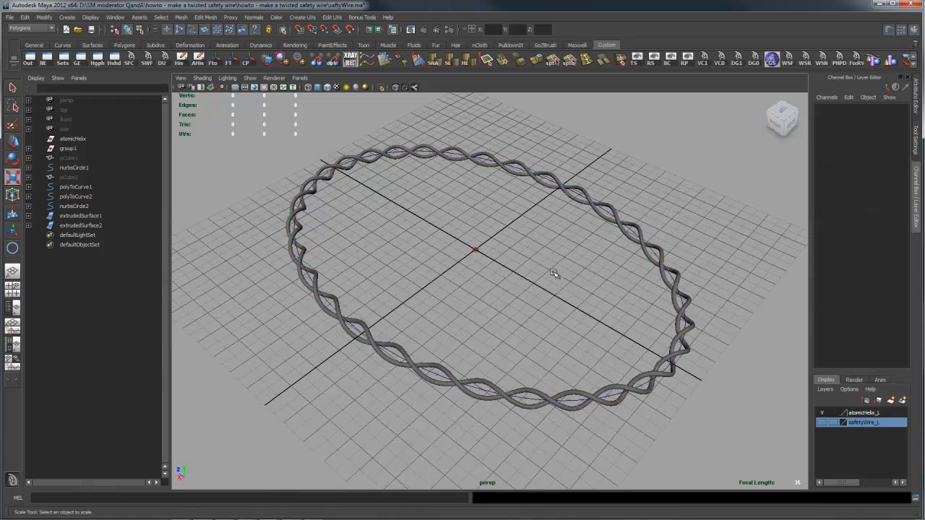
# - Try moving the guide circle nurbsCircle1 along Z to 15.74, and undo the move
pyautogui.click(477, 253)
pyautogui.click(553, 313)
pyautogui.press('space')
pyautogui.click(549, 178)
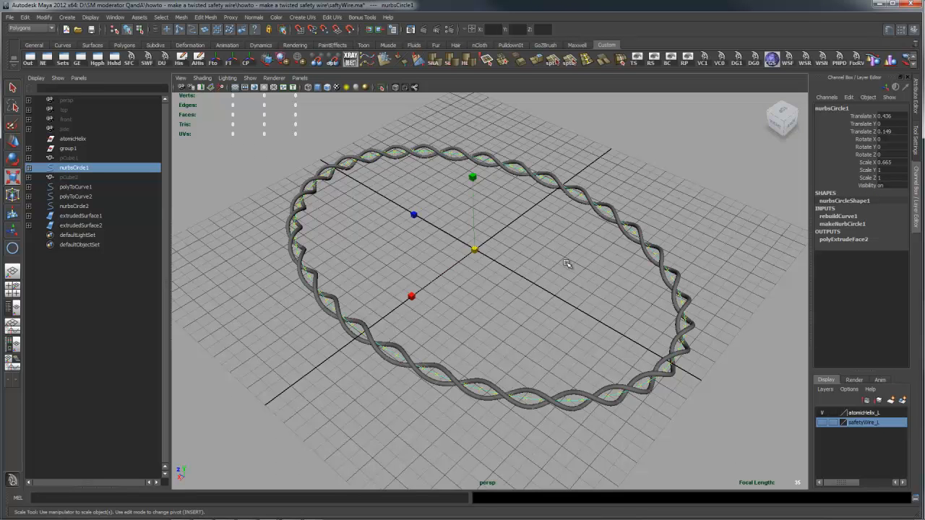
pyautogui.press('w')
pyautogui.moveTo(432, 226); pyautogui.dragTo(410, 211)
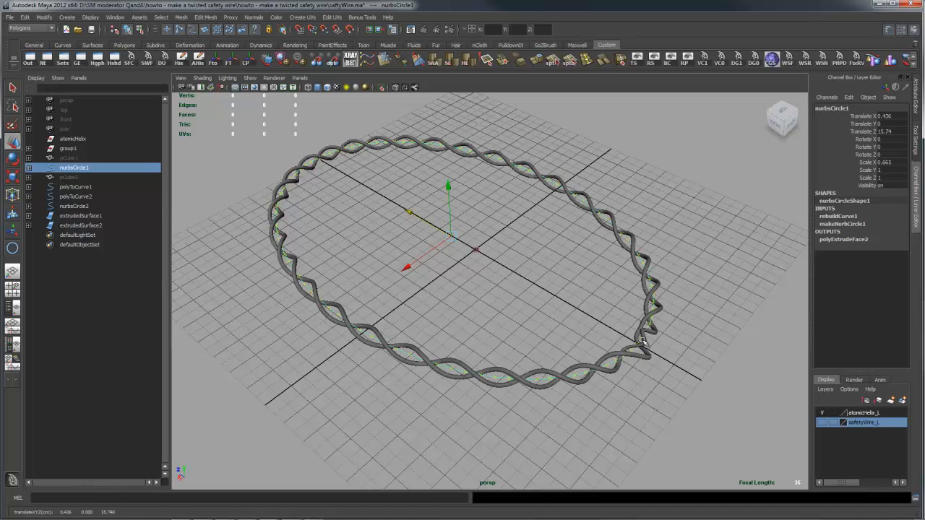
pyautogui.hotkey('ctrl', 'z')
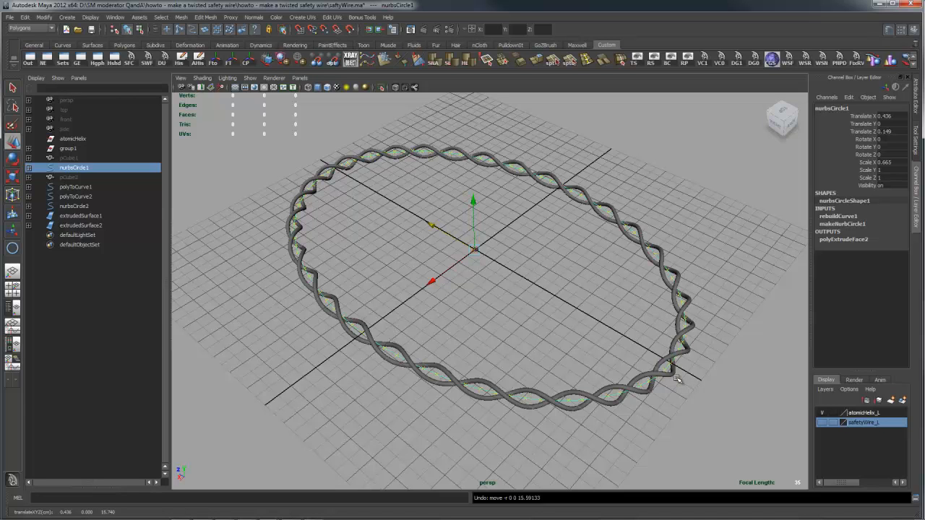
pyautogui.moveTo(699, 351)
pyautogui.keyDown('alt'); pyautogui.mouseDown()
pyautogui.moveTo(692, 345)
pyautogui.moveTo(700, 350)
pyautogui.mouseUp(); pyautogui.keyUp('alt')
pyautogui.keyDown('alt'); pyautogui.moveTo(593, 374); pyautogui.dragTo(615, 376, button='right'); pyautogui.keyUp('alt')
pyautogui.keyDown('alt'); pyautogui.moveTo(618, 385); pyautogui.dragTo(629, 393, button='middle'); pyautogui.keyUp('alt')
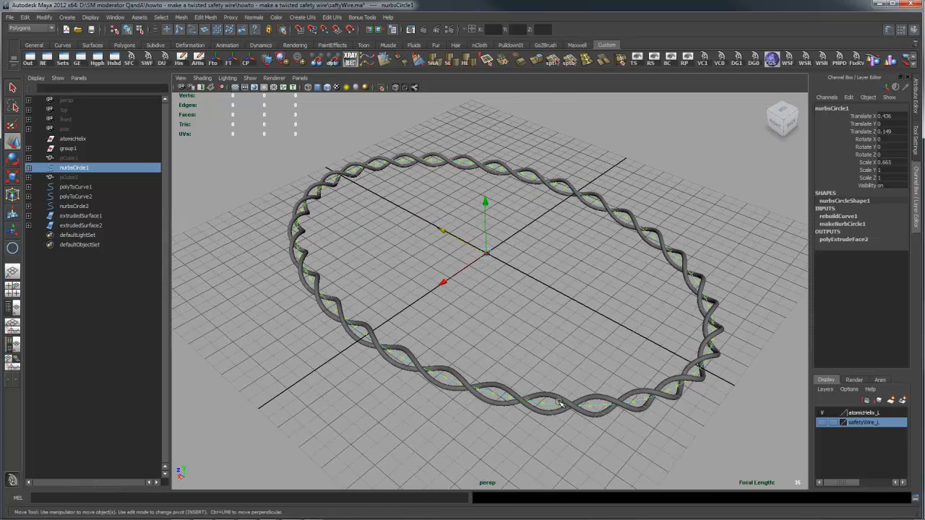
pyautogui.keyDown('alt'); pyautogui.moveTo(553, 402); pyautogui.dragTo(587, 400, button='right'); pyautogui.keyUp('alt')
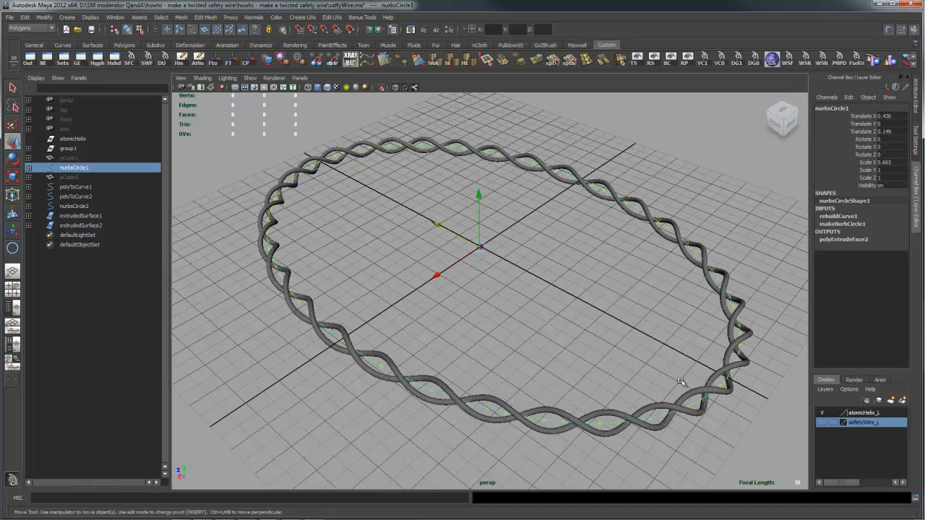
pyautogui.keyDown('alt'); pyautogui.moveTo(661, 351); pyautogui.dragTo(647, 392); pyautogui.keyUp('alt')
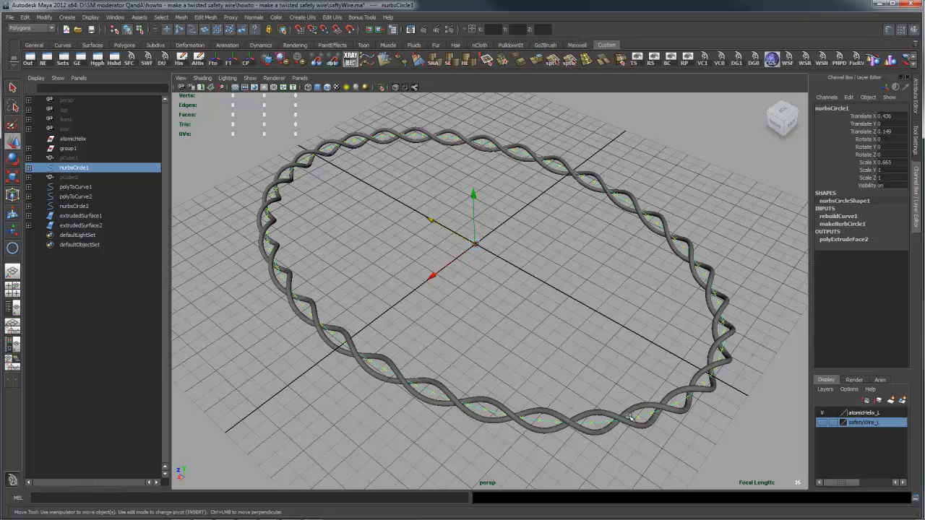
pyautogui.keyDown('alt'); pyautogui.moveTo(708, 419); pyautogui.dragTo(628, 429); pyautogui.keyUp('alt')
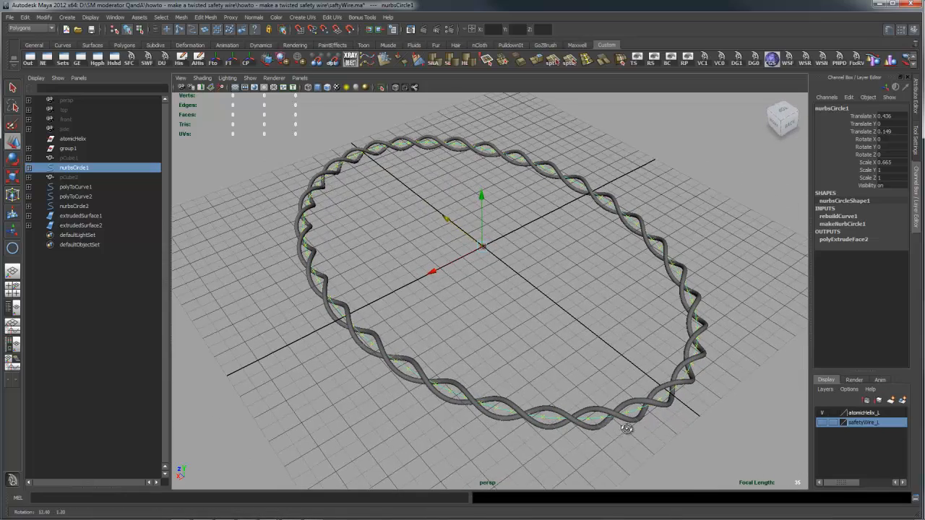
# - Scale the profile circle nurbsCircle2 up uniformly to 1.165 to thicken both wires
pyautogui.click(482, 248)
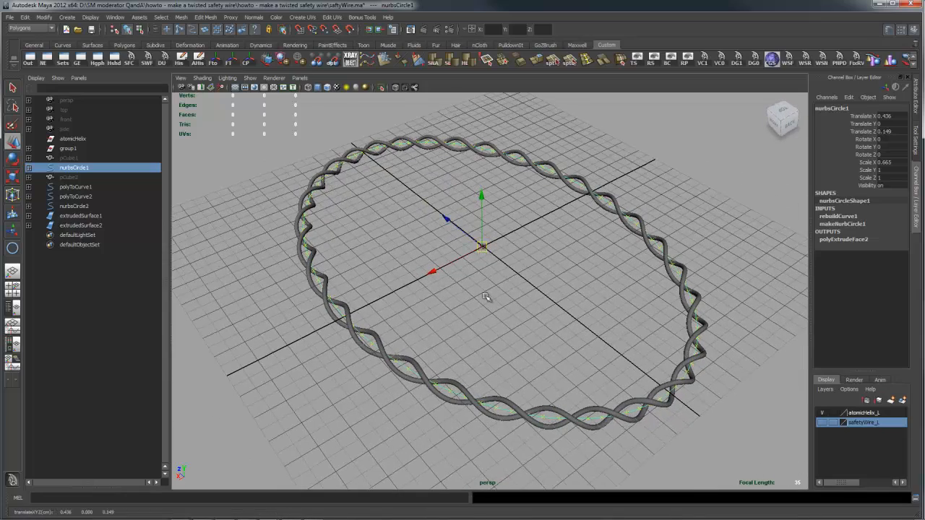
pyautogui.click(449, 302)
pyautogui.click(484, 248)
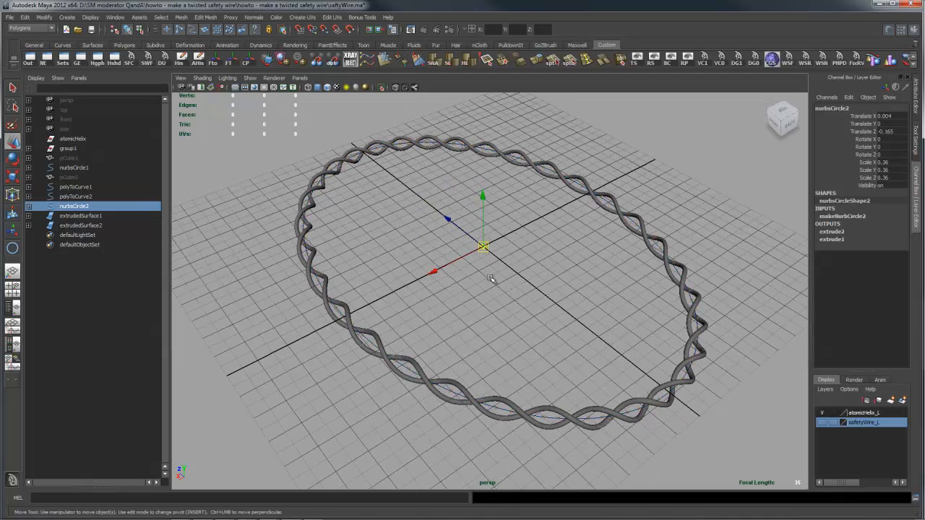
pyautogui.press('r')
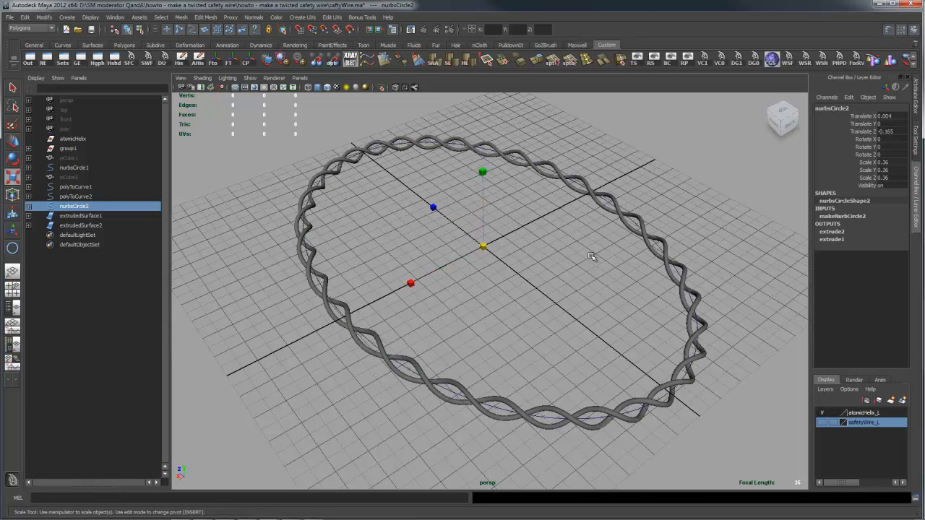
pyautogui.moveTo(486, 247); pyautogui.dragTo(493, 250)
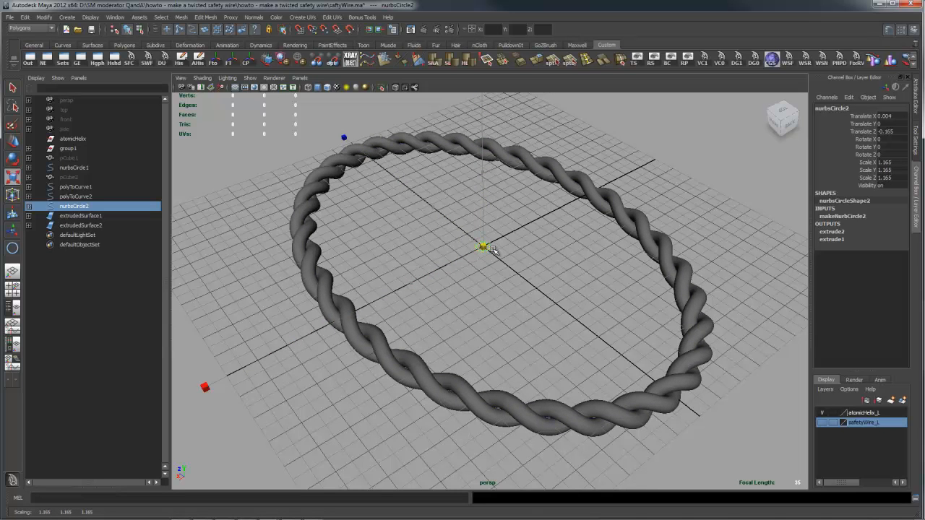
# - Scale the profile circle nurbsCircle2 down uniformly to 0.352 for thin wires
pyautogui.keyDown('alt'); pyautogui.moveTo(614, 378); pyautogui.dragTo(648, 367); pyautogui.keyUp('alt')
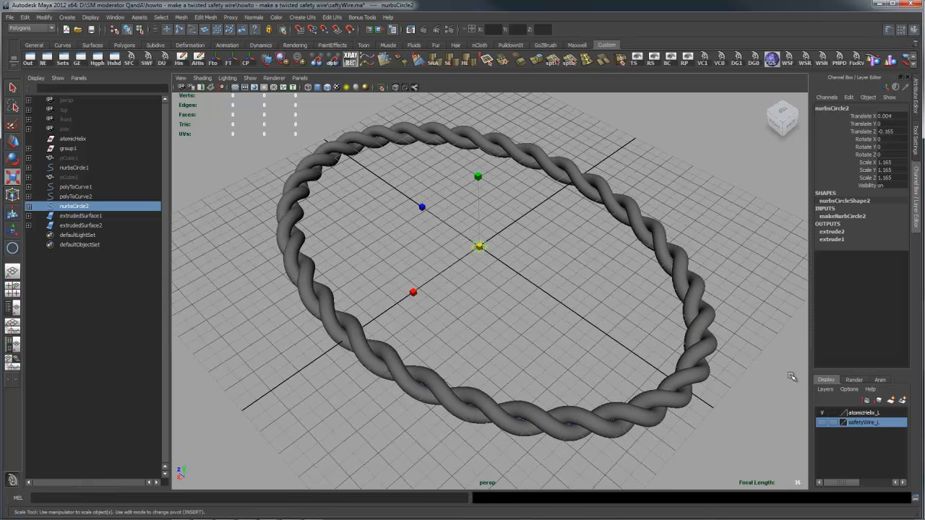
pyautogui.keyDown('alt'); pyautogui.moveTo(808, 368); pyautogui.dragTo(754, 347); pyautogui.keyUp('alt')
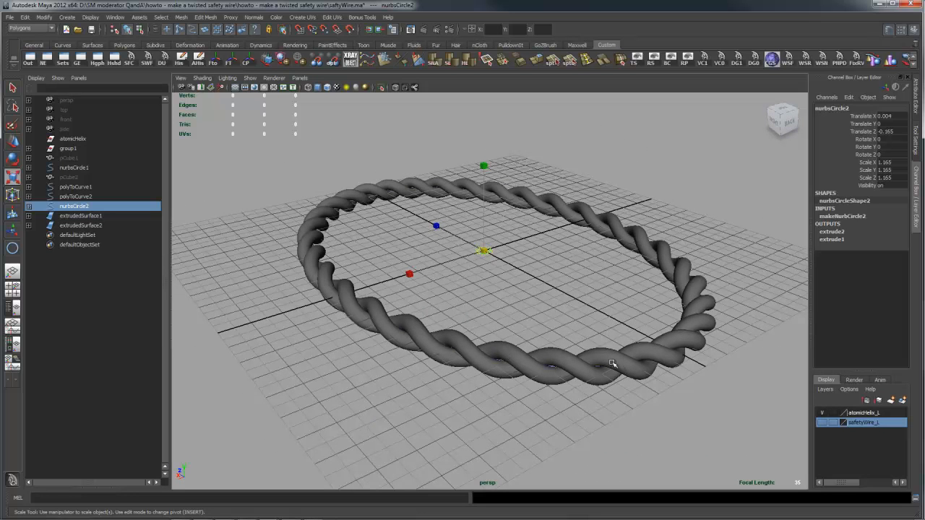
pyautogui.keyDown('alt'); pyautogui.moveTo(597, 314); pyautogui.dragTo(596, 323); pyautogui.keyUp('alt')
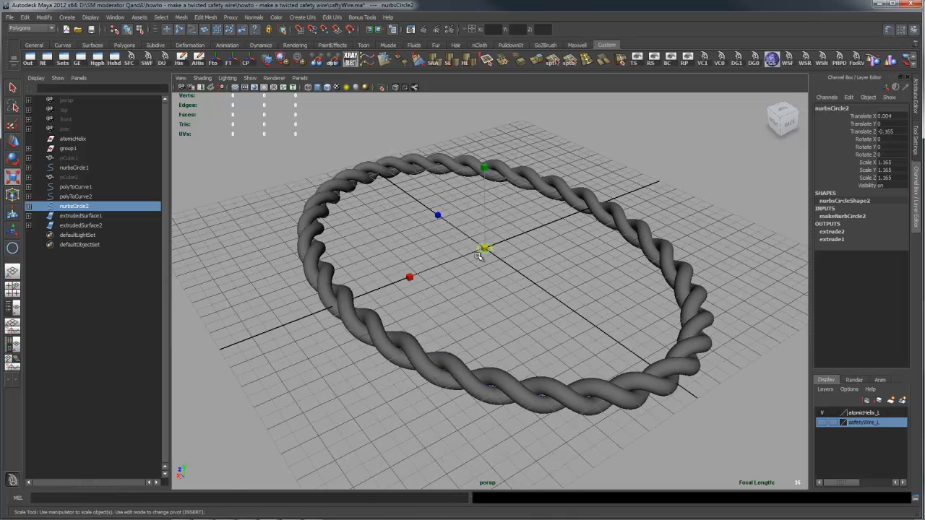
pyautogui.moveTo(486, 248); pyautogui.dragTo(479, 250)
pyautogui.keyDown('alt'); pyautogui.moveTo(684, 345); pyautogui.dragTo(695, 352); pyautogui.keyUp('alt')
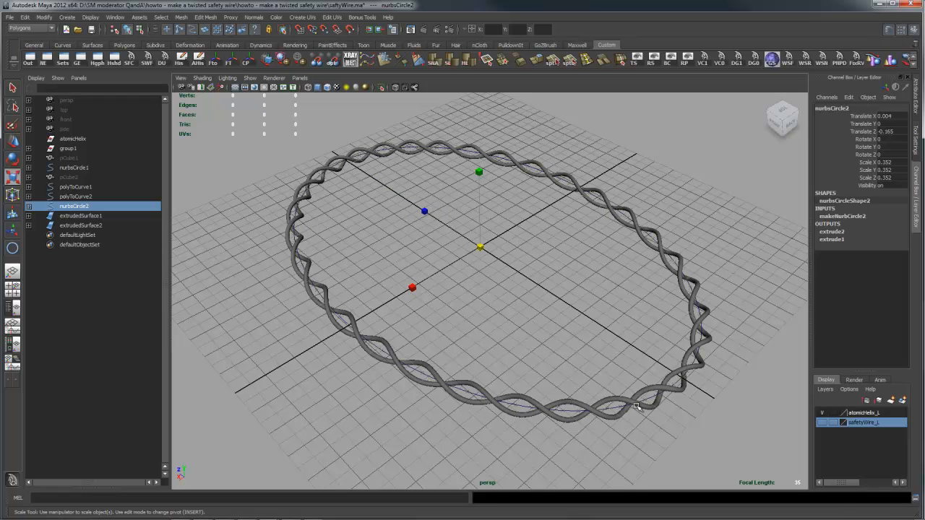
pyautogui.moveTo(581, 391)
pyautogui.keyDown('alt'); pyautogui.mouseDown()
pyautogui.moveTo(615, 391)
pyautogui.moveTo(599, 388)
pyautogui.mouseUp(); pyautogui.keyUp('alt')
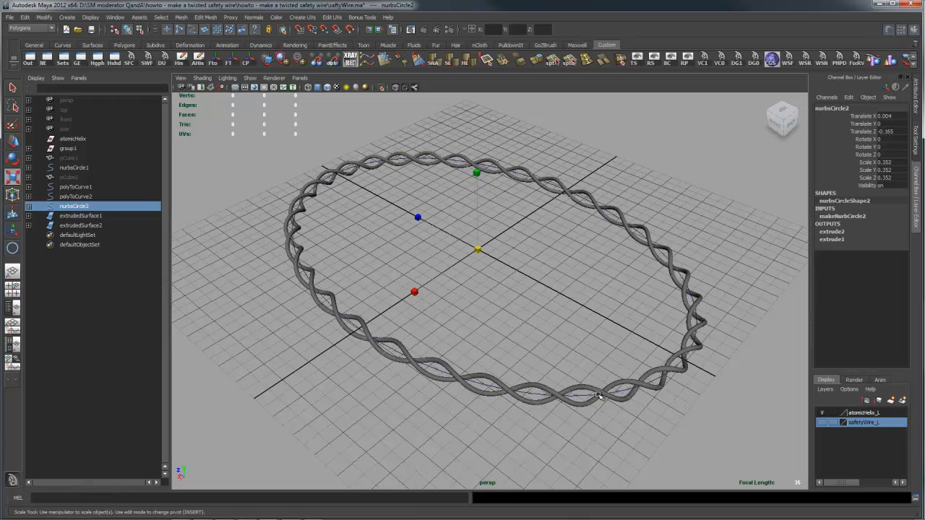
pyautogui.keyDown('alt'); pyautogui.moveTo(569, 368); pyautogui.dragTo(620, 377); pyautogui.keyUp('alt')
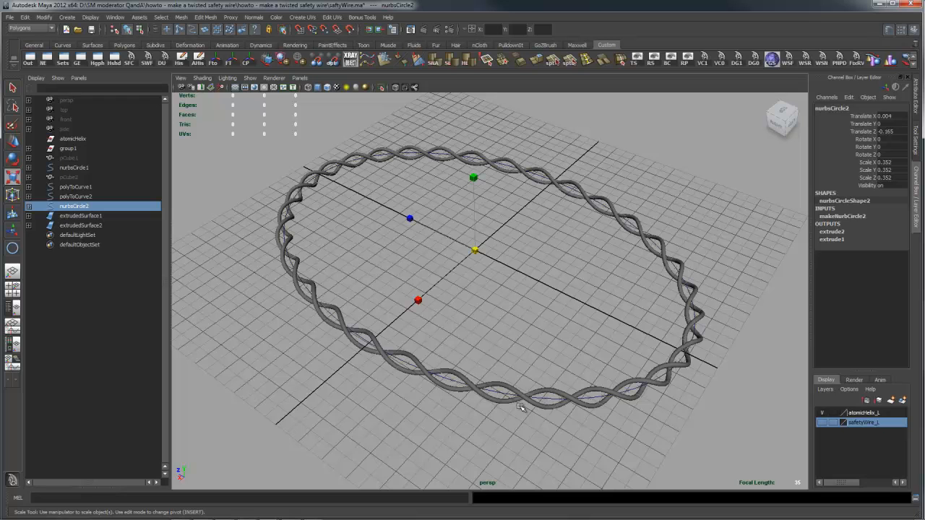